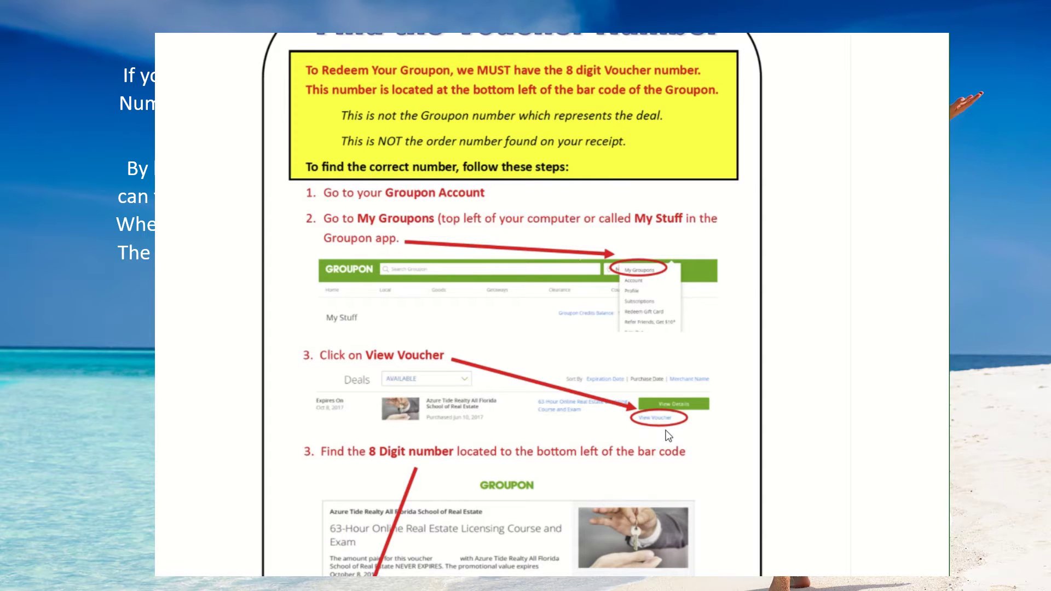
- Scroll past the Groupon voucher-number graphic down to the Florida course enrollment sections
{"action": "scroll", "coordinate": [668, 436], "scroll_direction": "down", "scroll_amount": 4}
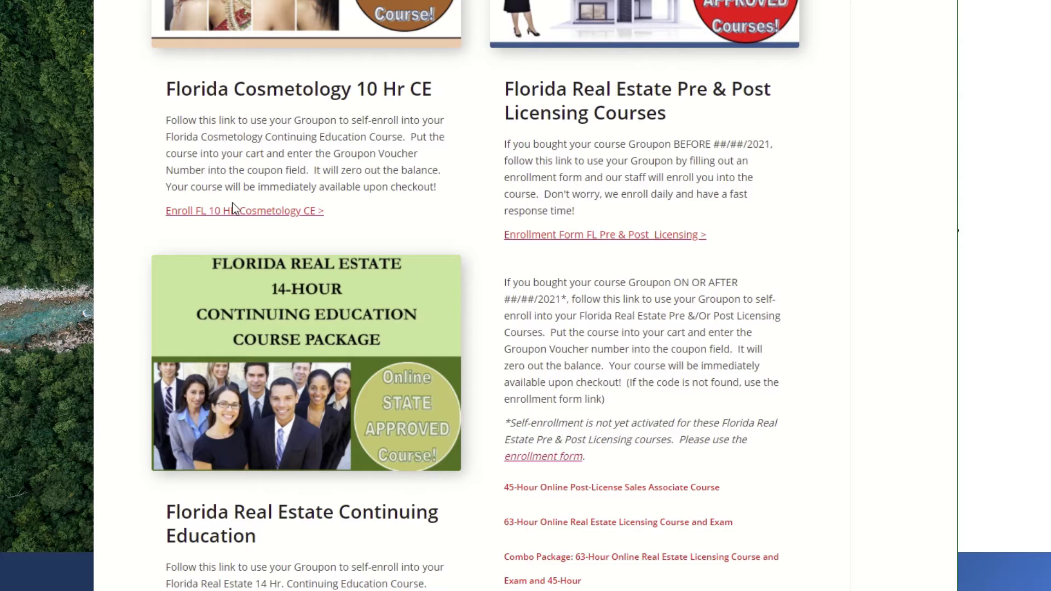
- Open the $30.00 Florida Real Estate 14 Hr CE Bundled Ethics, Law, and Specialty course page
{"action": "scroll", "coordinate": [238, 216], "scroll_direction": "down", "scroll_amount": 5}
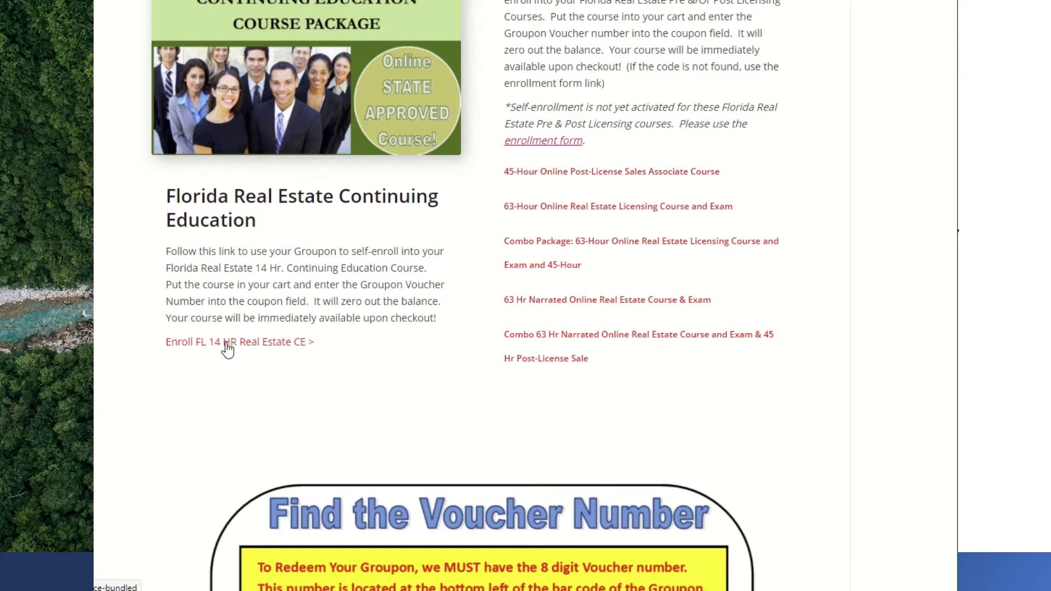
{"action": "left_click", "coordinate": [228, 348]}
{"action": "scroll", "coordinate": [376, 477], "scroll_direction": "up", "scroll_amount": 2}
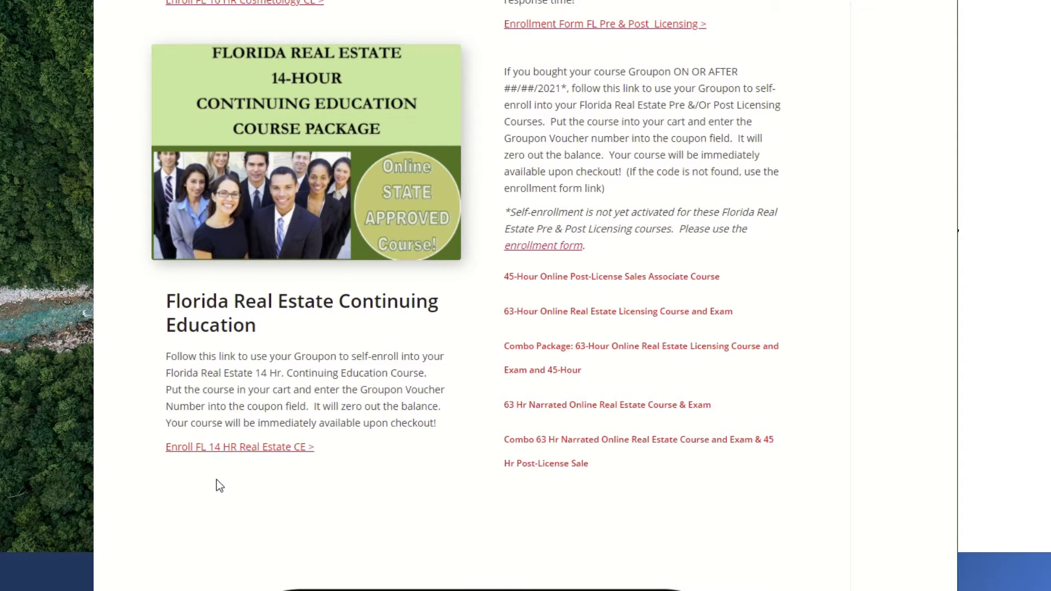
{"action": "left_click", "coordinate": [220, 451]}
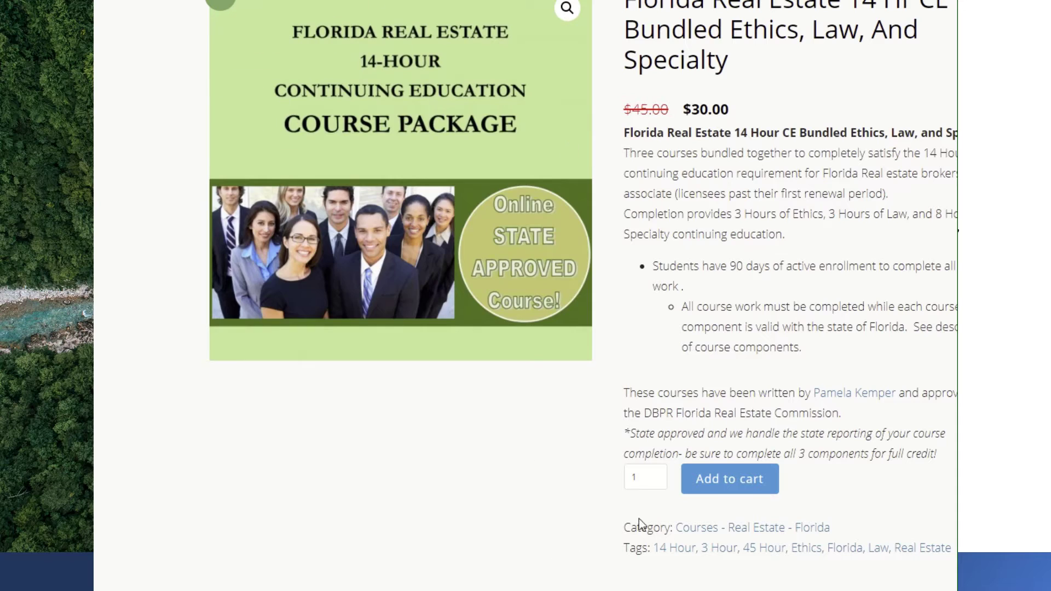
- Add the Florida Real Estate 14 Hr CE Bundled course to the cart and view the $30.00 cart
{"action": "left_click", "coordinate": [705, 479]}
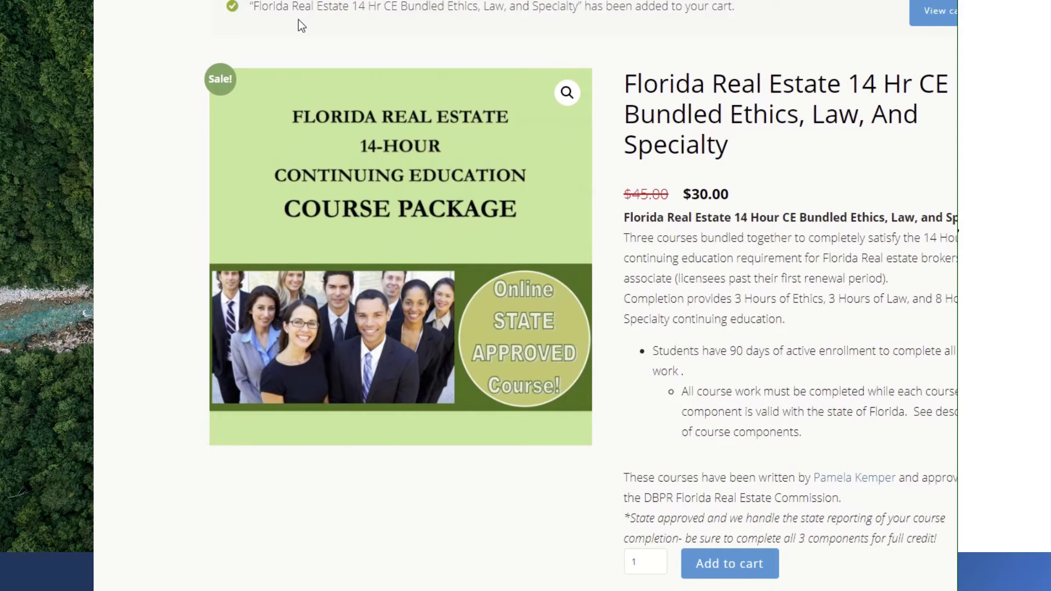
{"action": "left_click", "coordinate": [930, 17]}
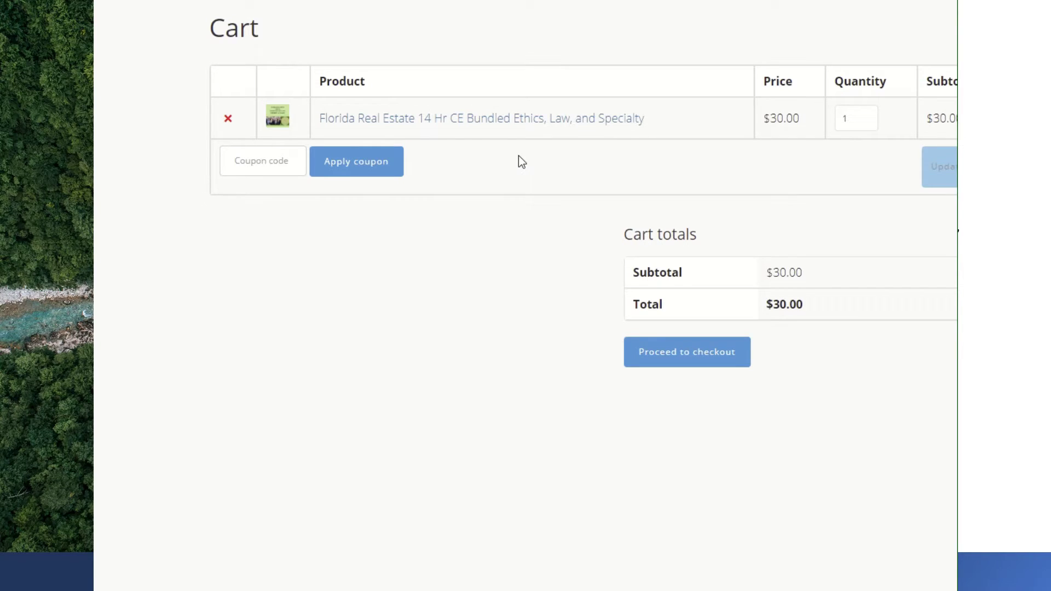
- Apply the Groupon voucher number as a coupon, bringing the cart to $0.00, and proceed to checkout
{"action": "left_click", "coordinate": [267, 163]}
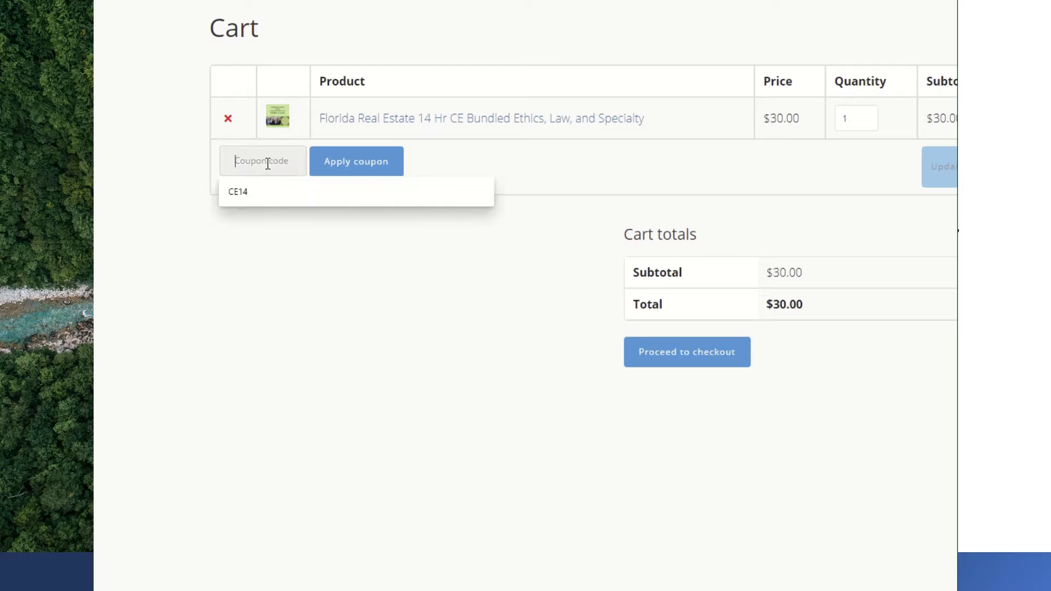
{"action": "type", "text": "1"}
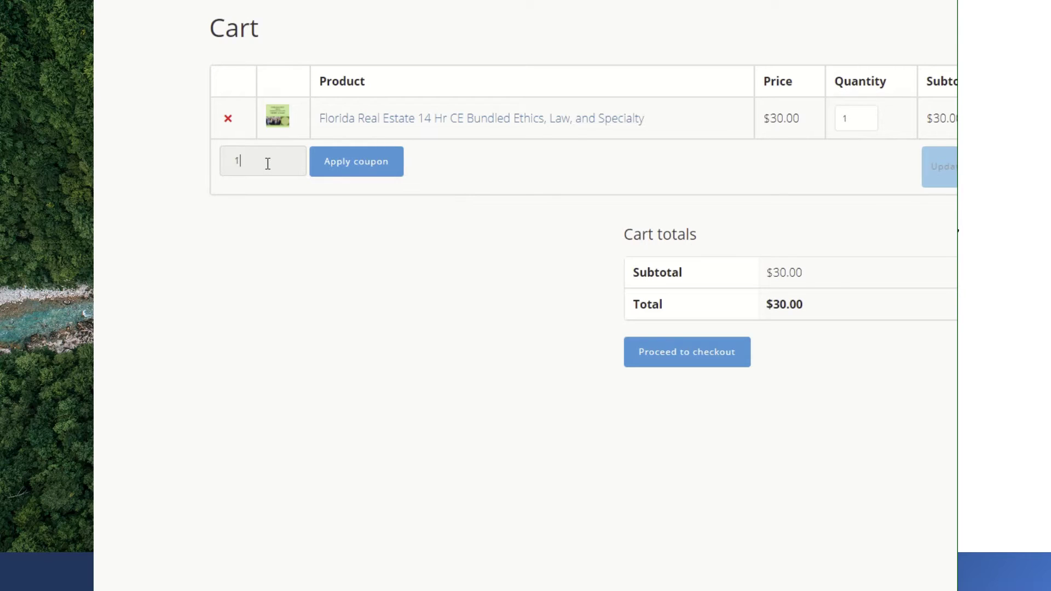
{"action": "type", "text": "234567"}
{"action": "left_click", "coordinate": [368, 168]}
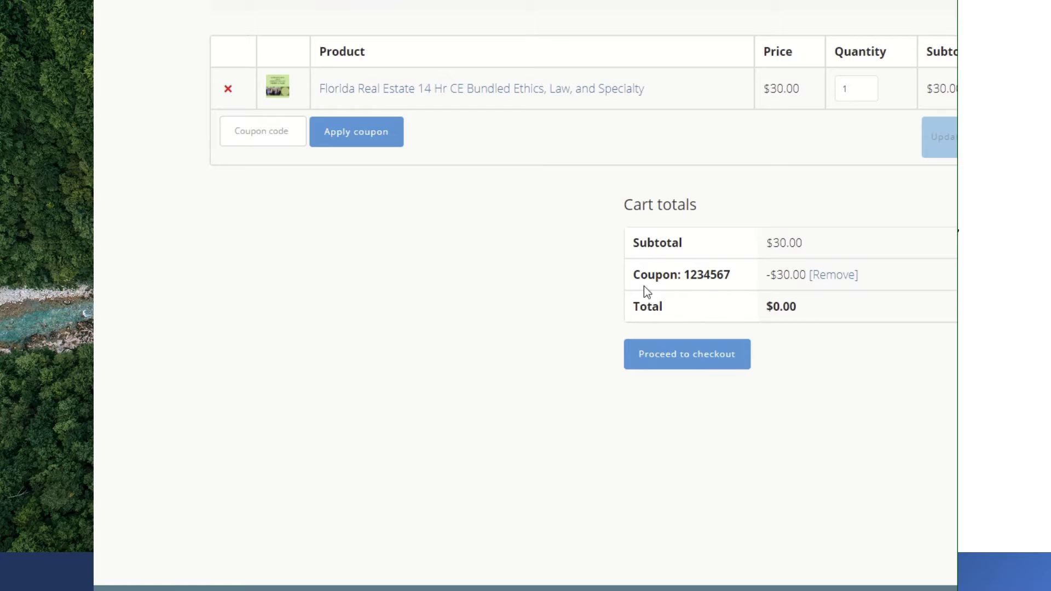
{"action": "left_click", "coordinate": [662, 363]}
- Fill the billing name and address fields from the browser's saved address
{"action": "scroll", "coordinate": [544, 396], "scroll_direction": "down", "scroll_amount": 2}
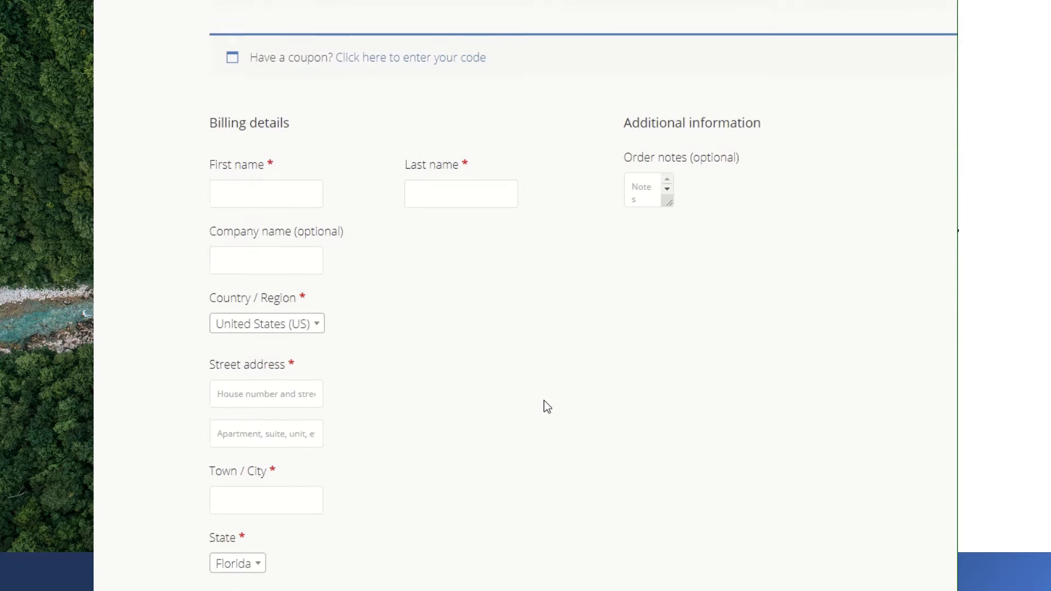
{"action": "left_click", "coordinate": [266, 188]}
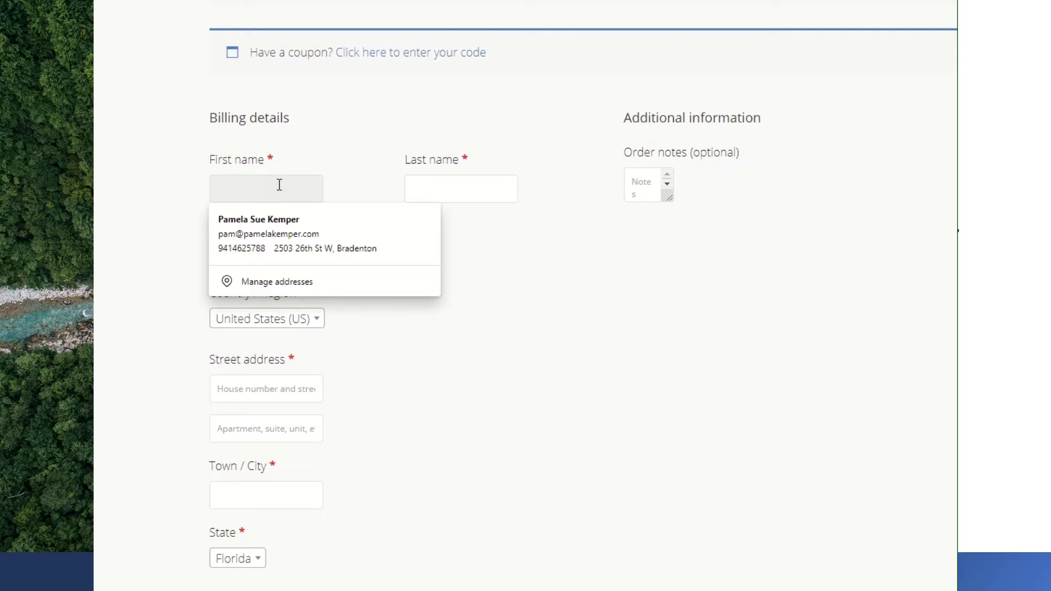
{"action": "left_click", "coordinate": [281, 229]}
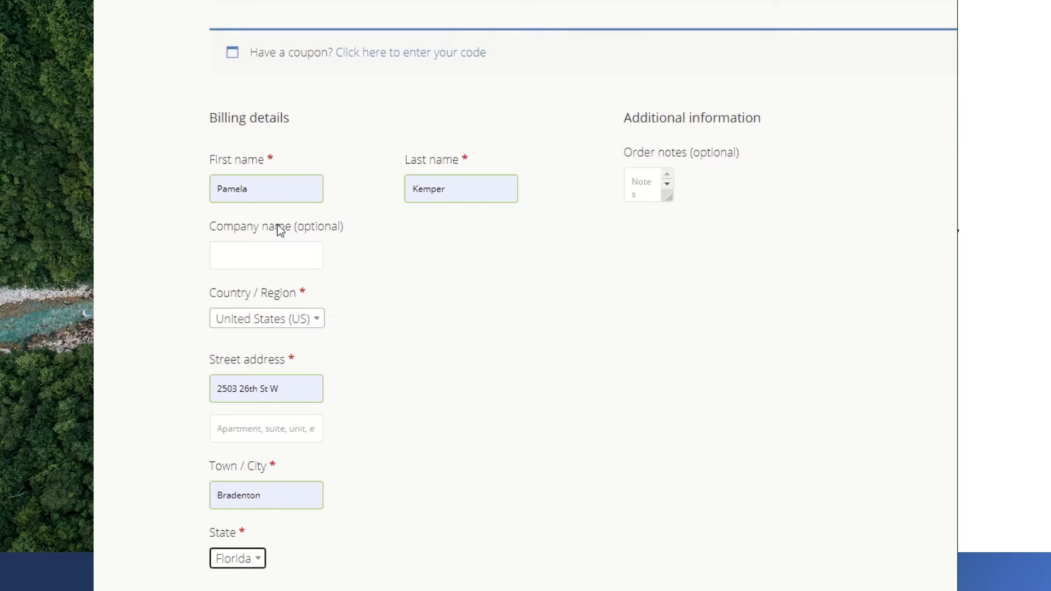
- Fill the billing e-mail with the suggested saved address and review the completed billing form
{"action": "scroll", "coordinate": [401, 291], "scroll_direction": "down", "scroll_amount": 8}
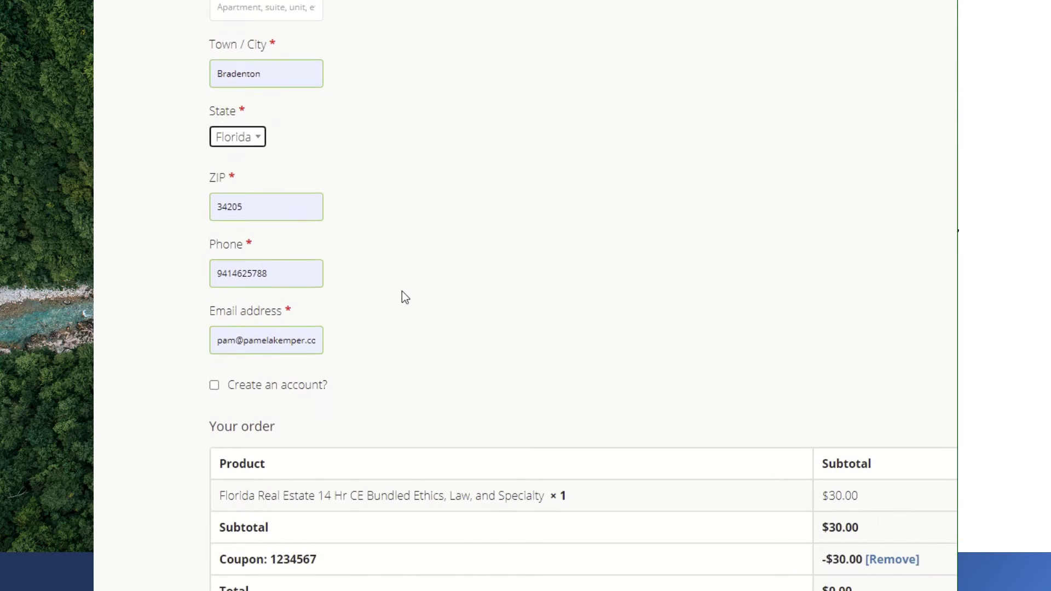
{"action": "left_click", "coordinate": [276, 342]}
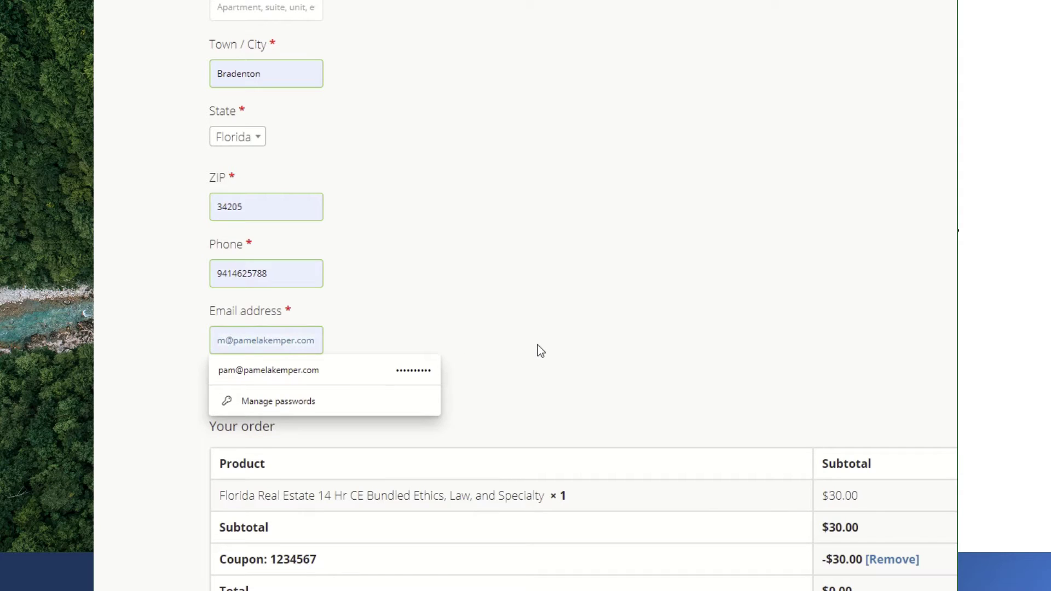
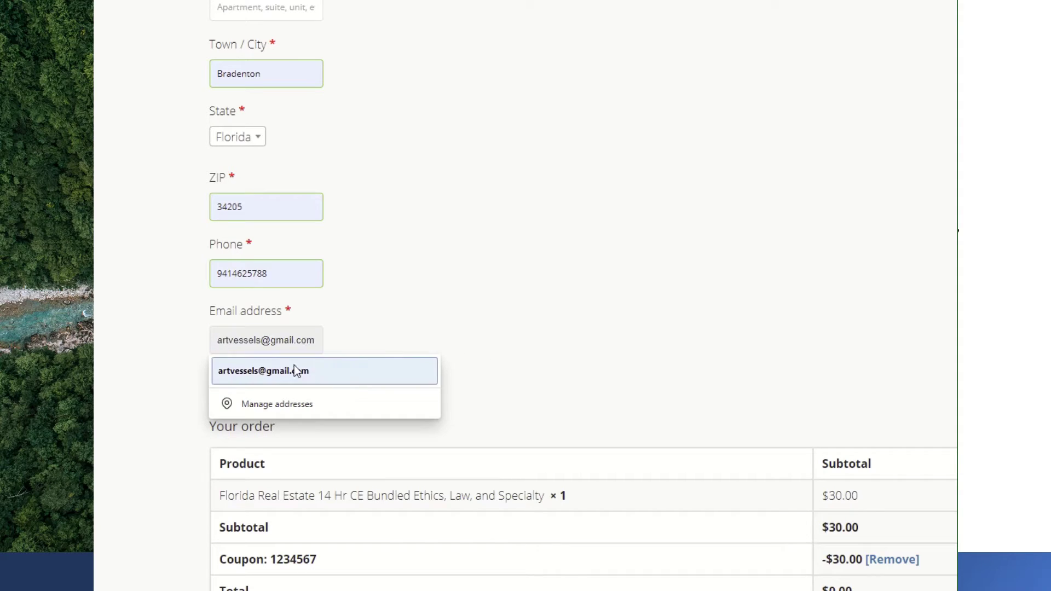
{"action": "left_click", "coordinate": [296, 370]}
{"action": "scroll", "coordinate": [626, 389], "scroll_direction": "down", "scroll_amount": 3}
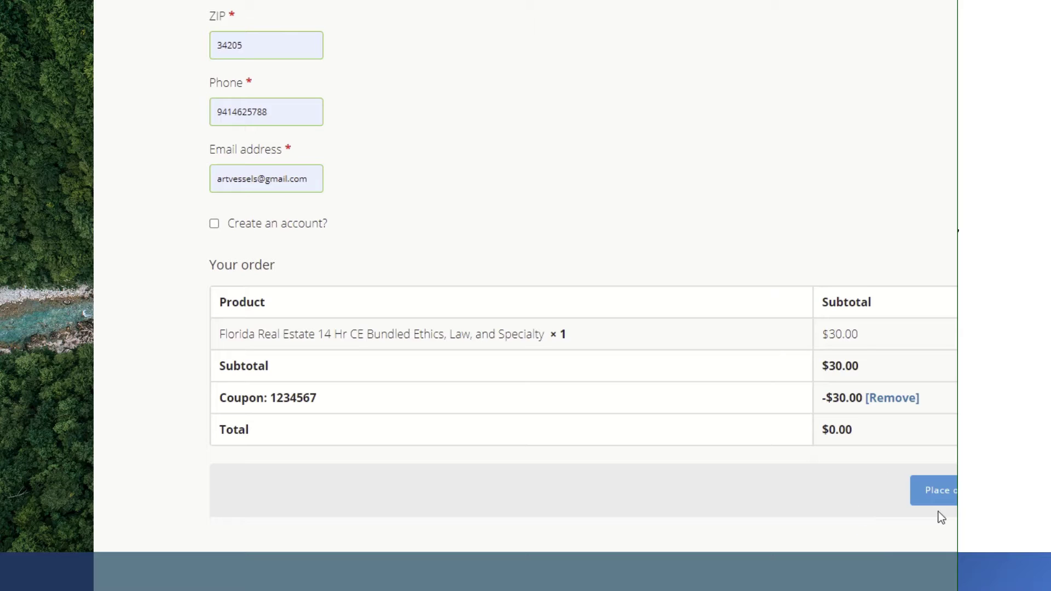
{"action": "scroll", "coordinate": [684, 468], "scroll_direction": "up", "scroll_amount": 4}
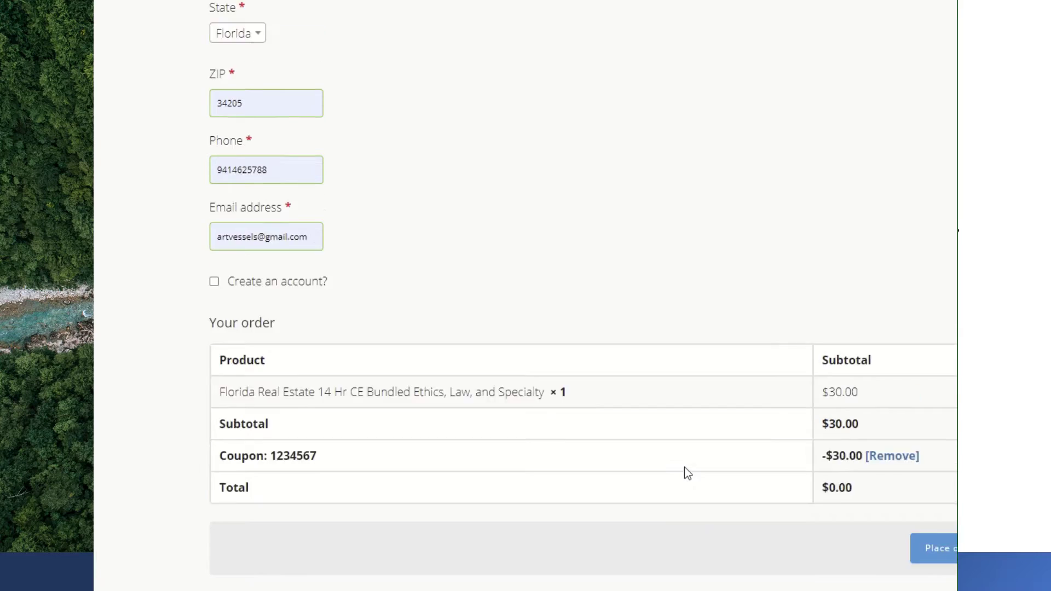
{"action": "scroll", "coordinate": [685, 468], "scroll_direction": "down", "scroll_amount": 4}
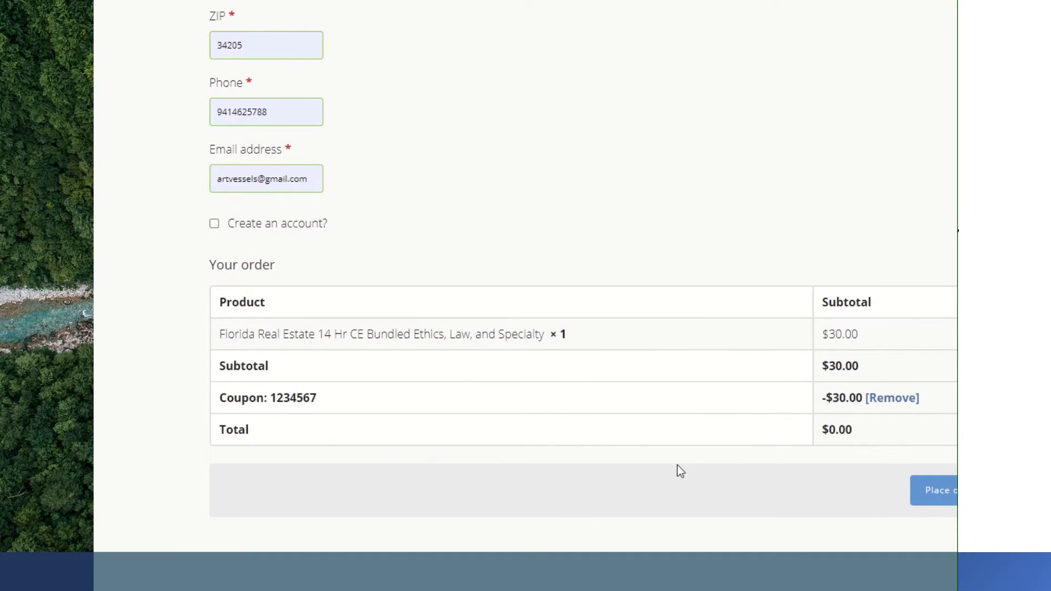
{"action": "scroll", "coordinate": [677, 465], "scroll_direction": "up", "scroll_amount": 2}
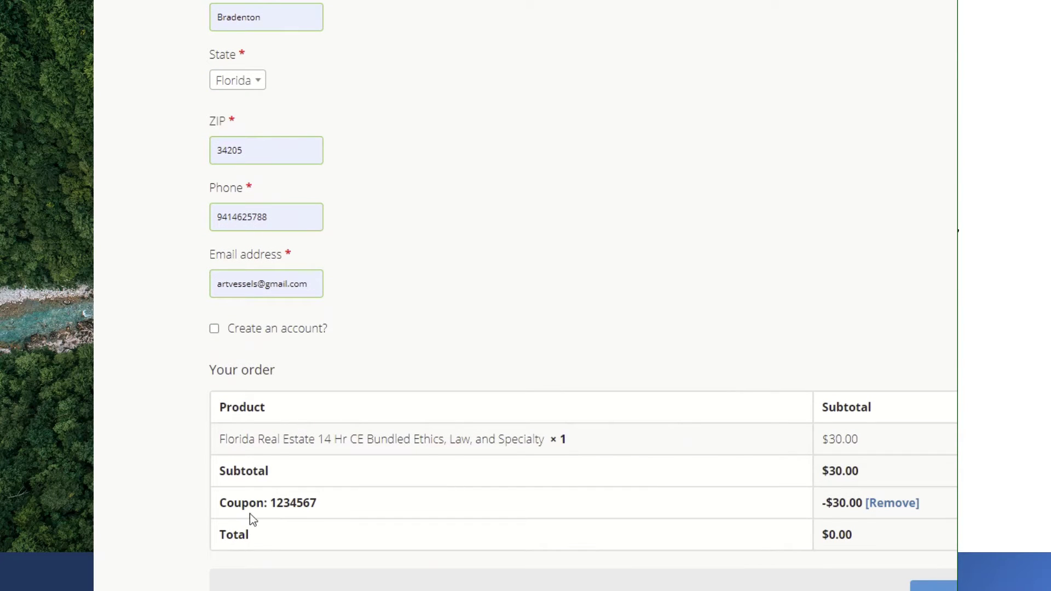
{"action": "scroll", "coordinate": [640, 540], "scroll_direction": "down", "scroll_amount": 2}
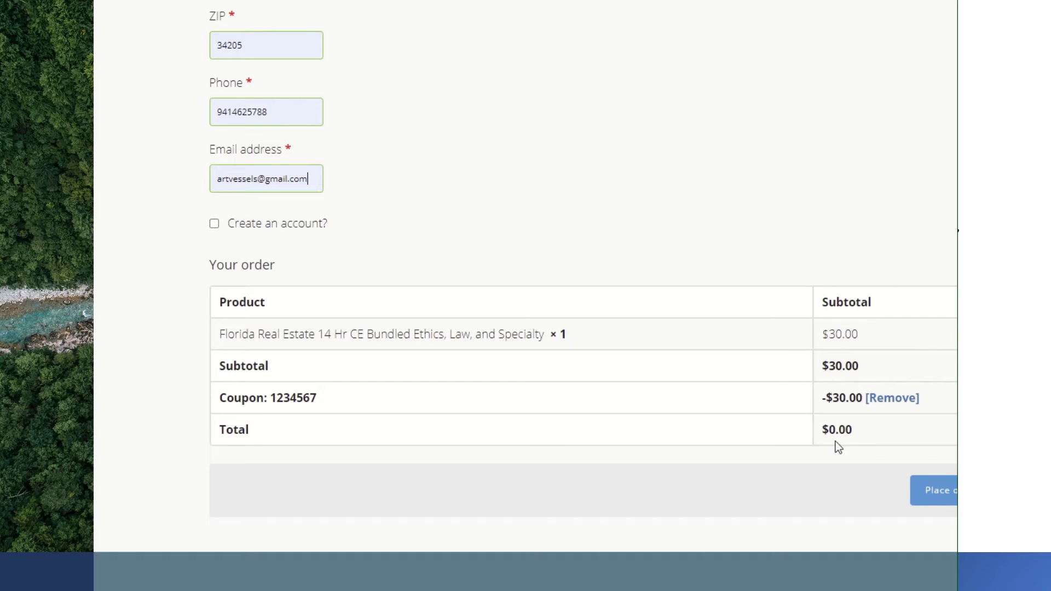
- Place the $0.00 order for the 14 Hr CE bundle with the $30.00 coupon discount
{"action": "left_click", "coordinate": [931, 508]}
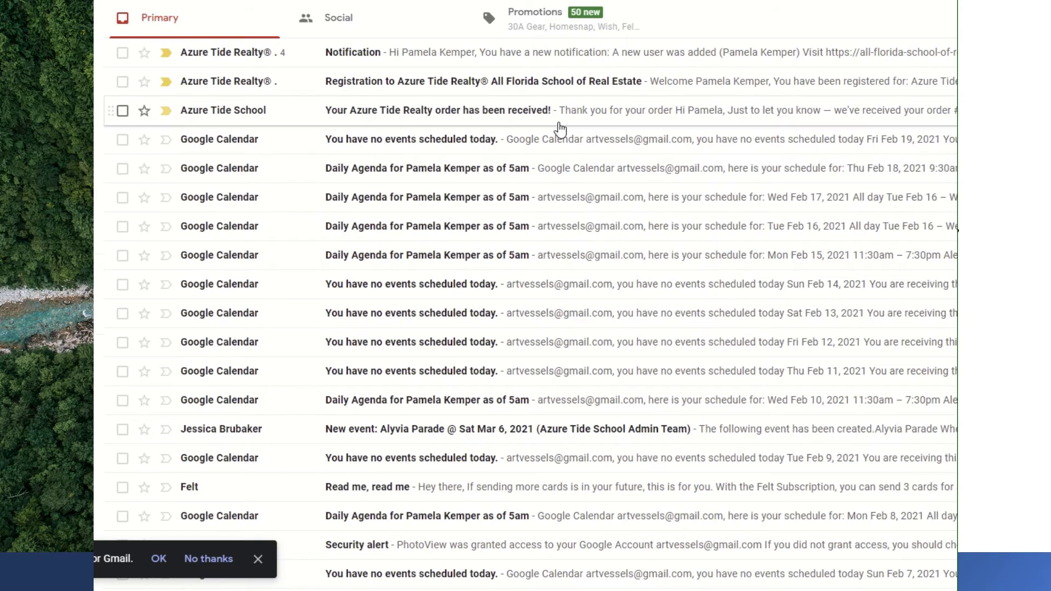
- Glance at the order-received email, copy the SkyPrep password from the Registration email, return to inbox
{"action": "left_click", "coordinate": [387, 118]}
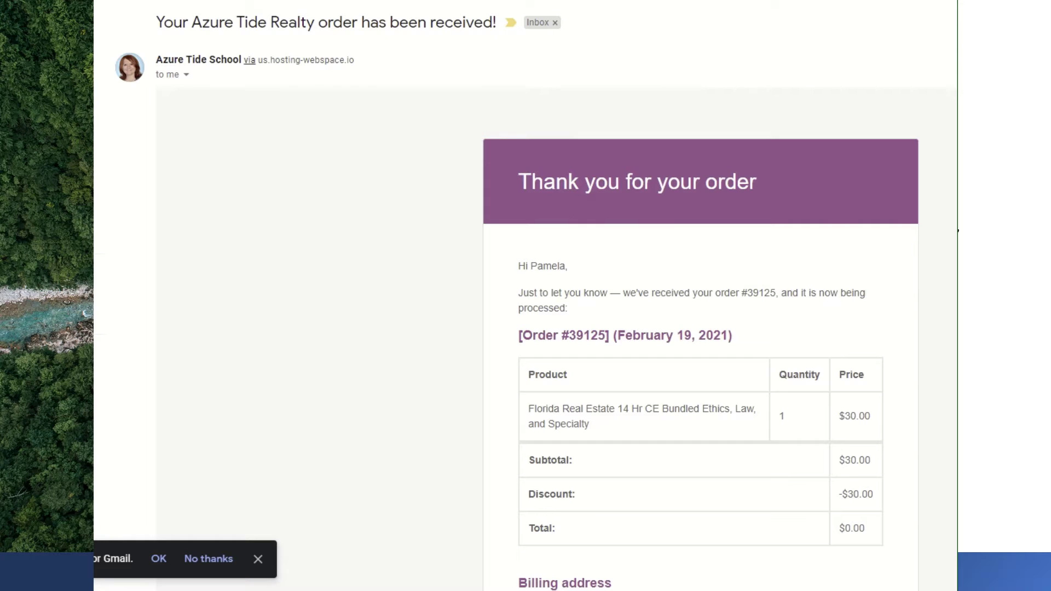
{"action": "key", "text": "alt+Left"}
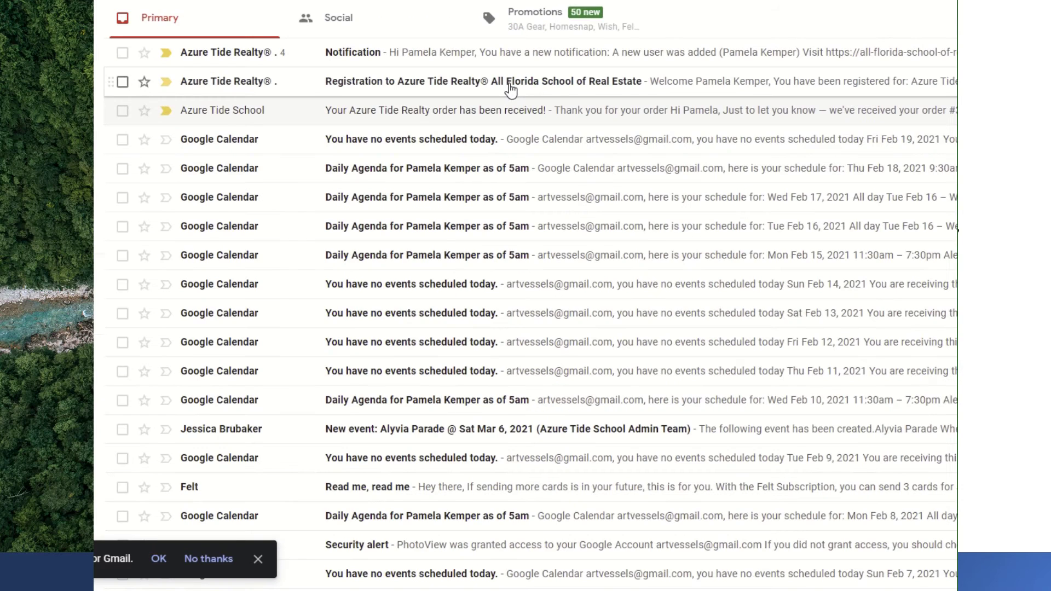
{"action": "left_click", "coordinate": [511, 88]}
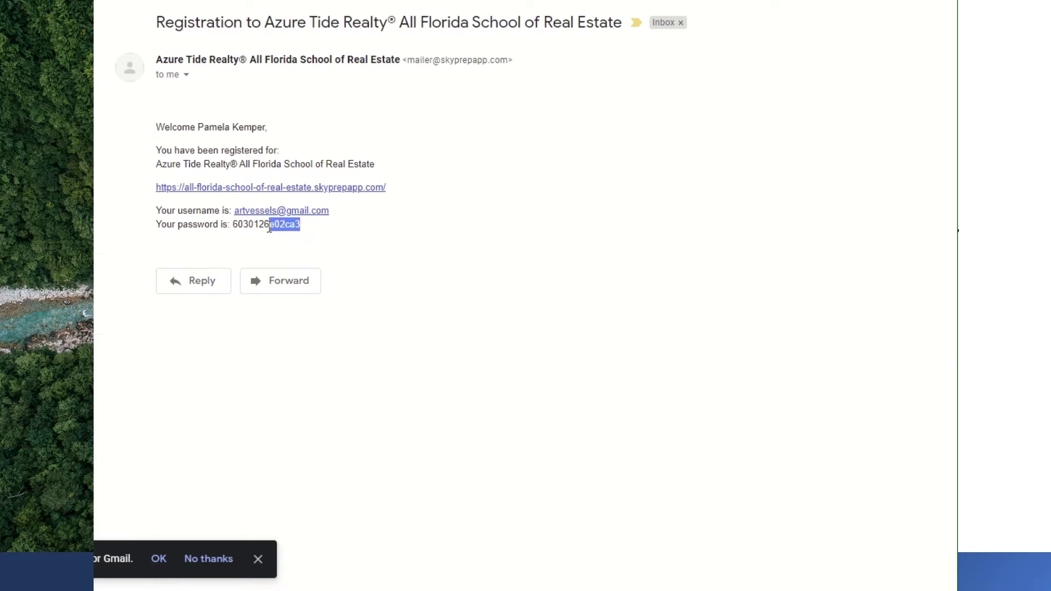
{"action": "left_click_drag", "start_coordinate": [269, 229], "coordinate": [234, 226]}
{"action": "right_click", "coordinate": [253, 219]}
{"action": "left_click", "coordinate": [289, 235]}
{"action": "left_click", "coordinate": [107, 1]}
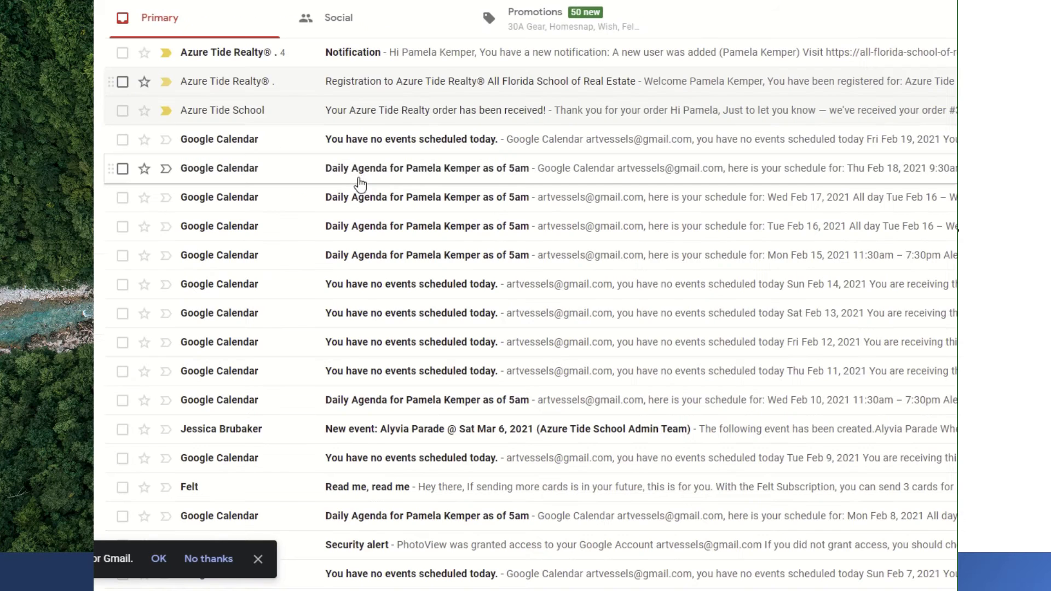
- Check the Notification thread, reopen the Registration email, and open a new browser tab
{"action": "left_click", "coordinate": [502, 57]}
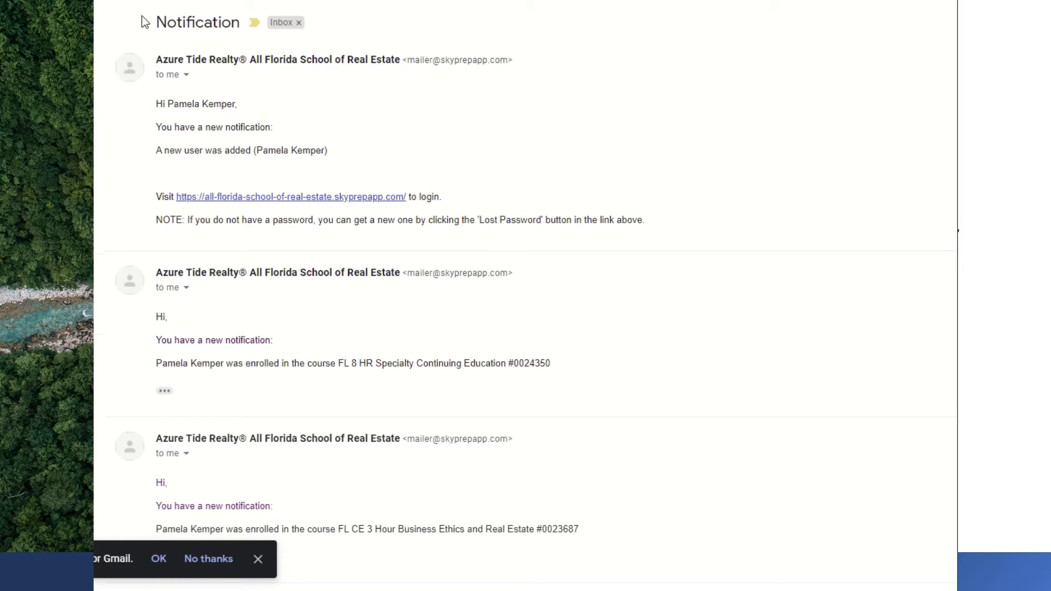
{"action": "left_click", "coordinate": [106, 1]}
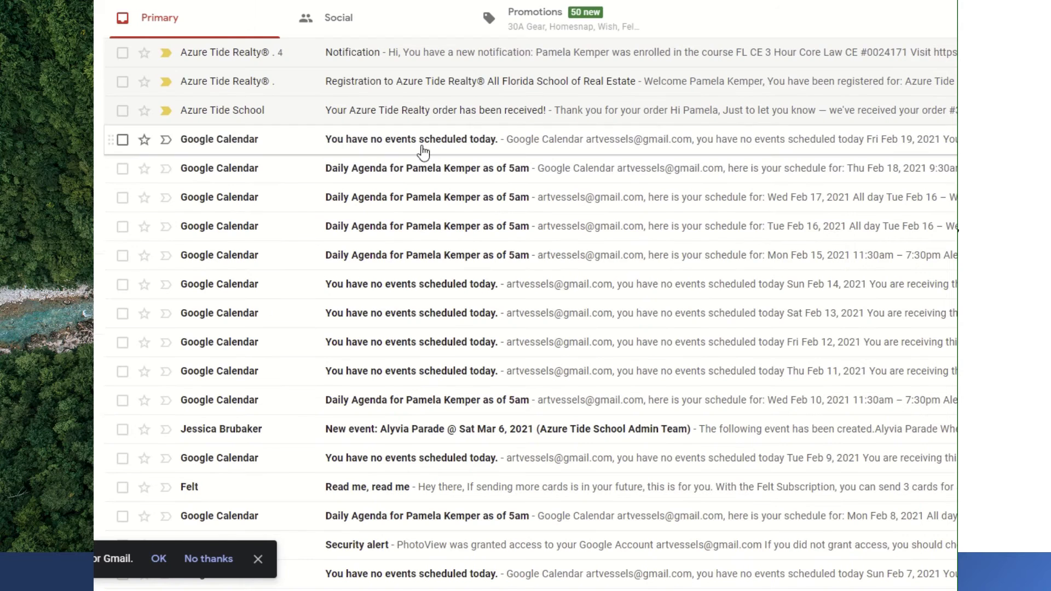
{"action": "left_click", "coordinate": [471, 82]}
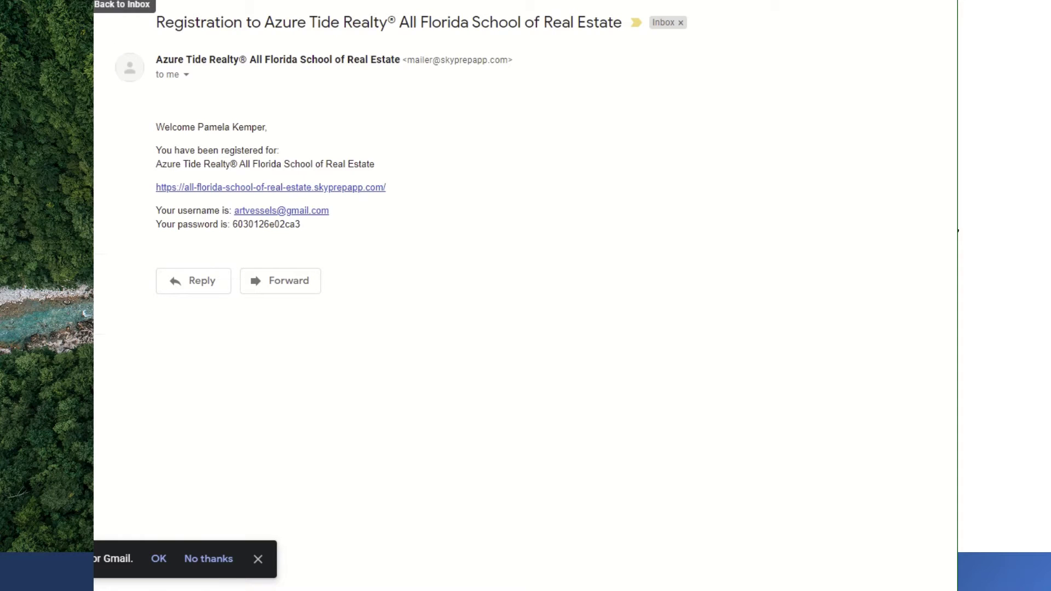
{"action": "key", "text": "ctrl+t"}
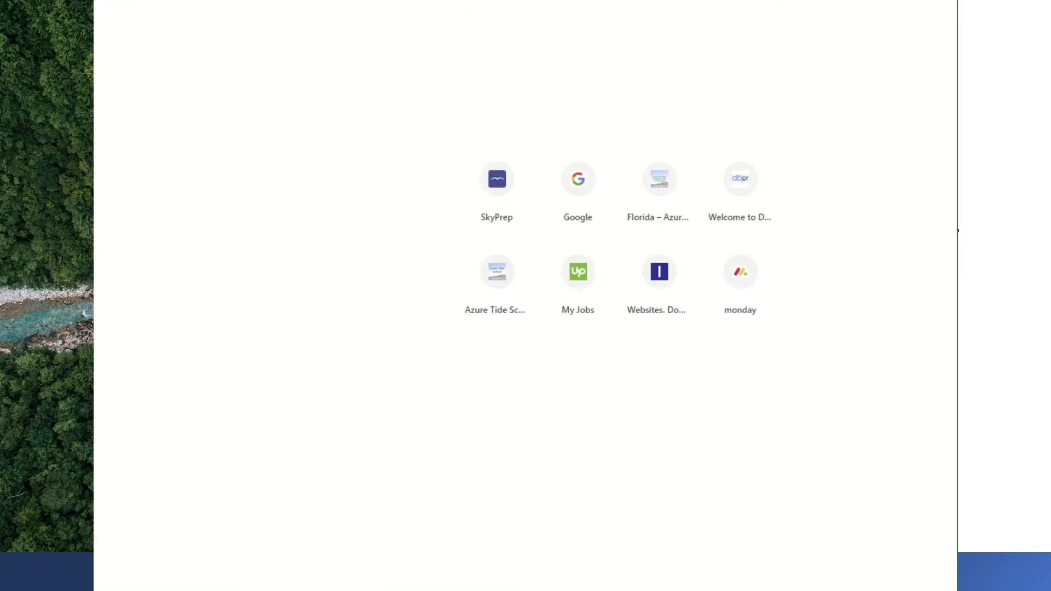
- Log in to SkyPrep from the email link with the student's autofilled e-mail and pasted password
{"action": "key", "text": "ctrl+w"}
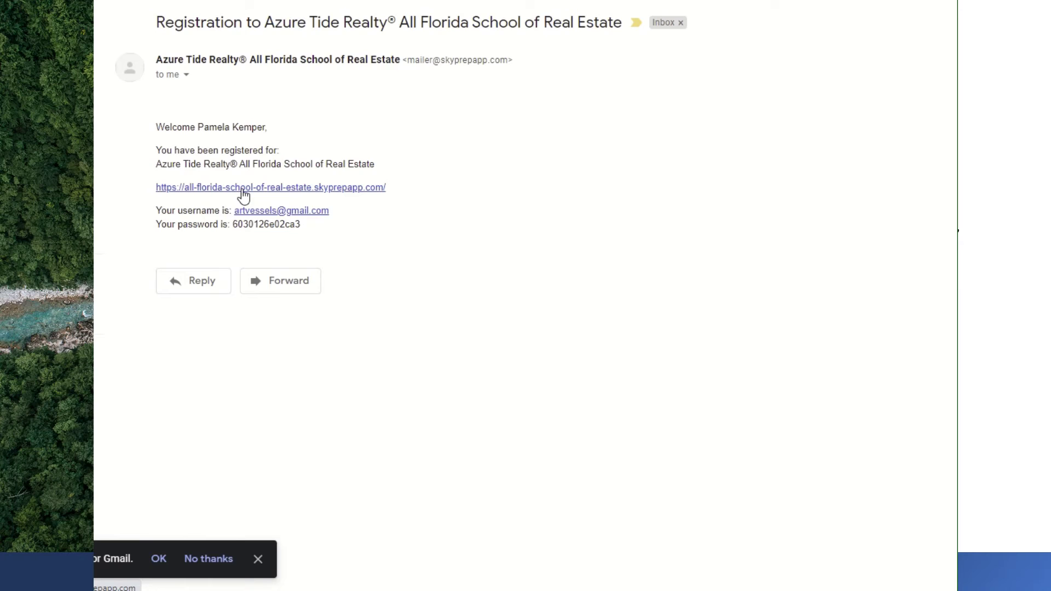
{"action": "left_click", "coordinate": [244, 188]}
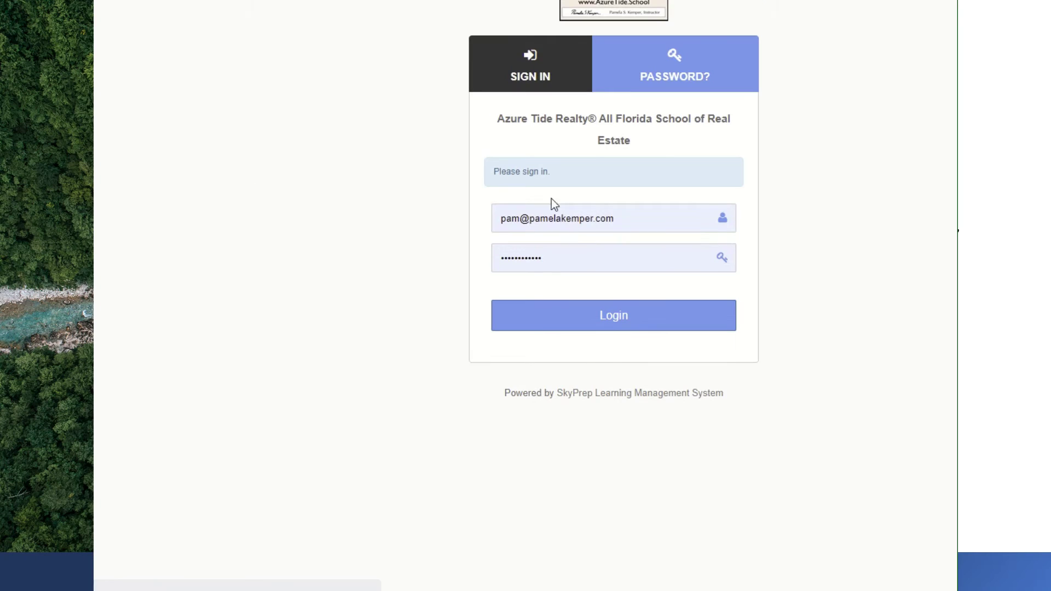
{"action": "left_click", "coordinate": [650, 218]}
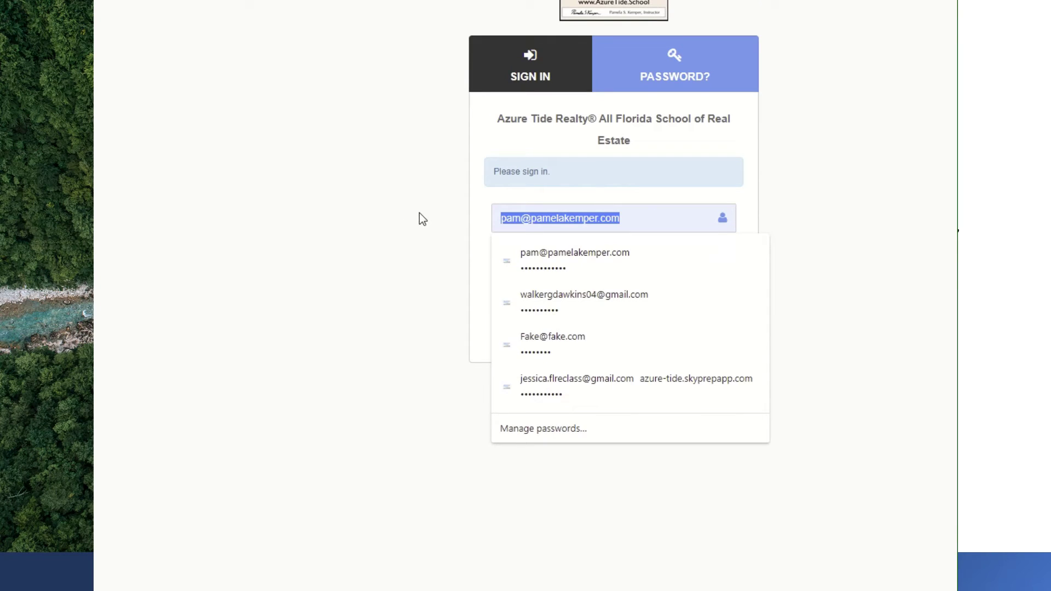
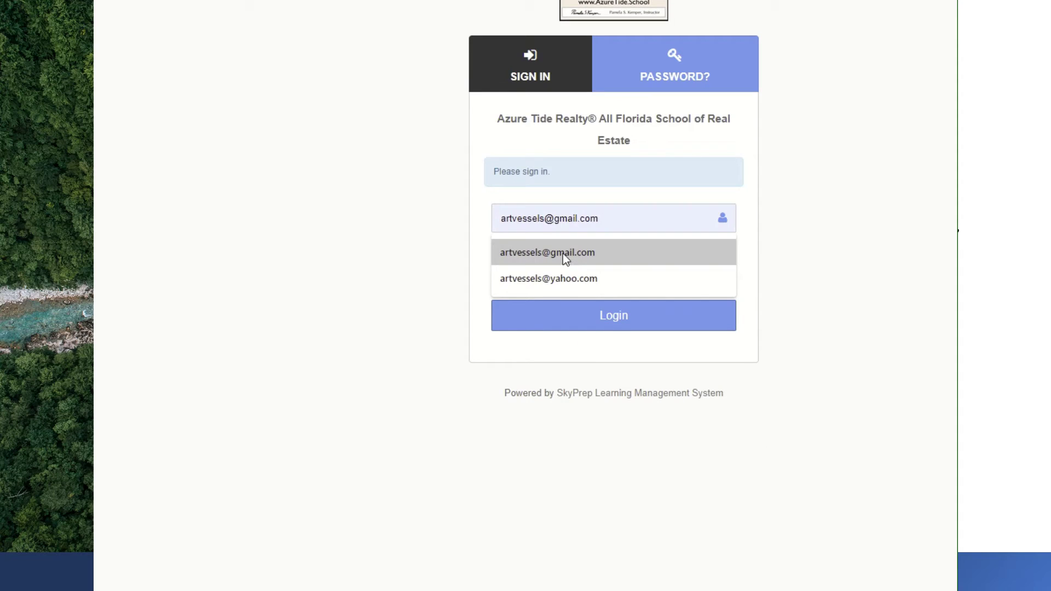
{"action": "left_click", "coordinate": [564, 254]}
{"action": "left_click", "coordinate": [563, 260]}
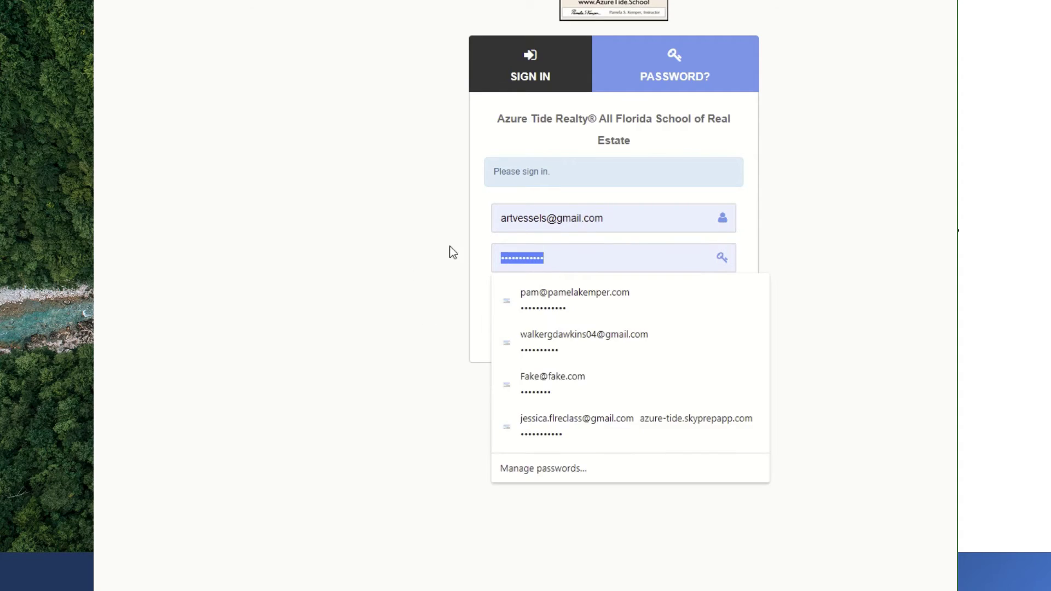
{"action": "right_click", "coordinate": [520, 265]}
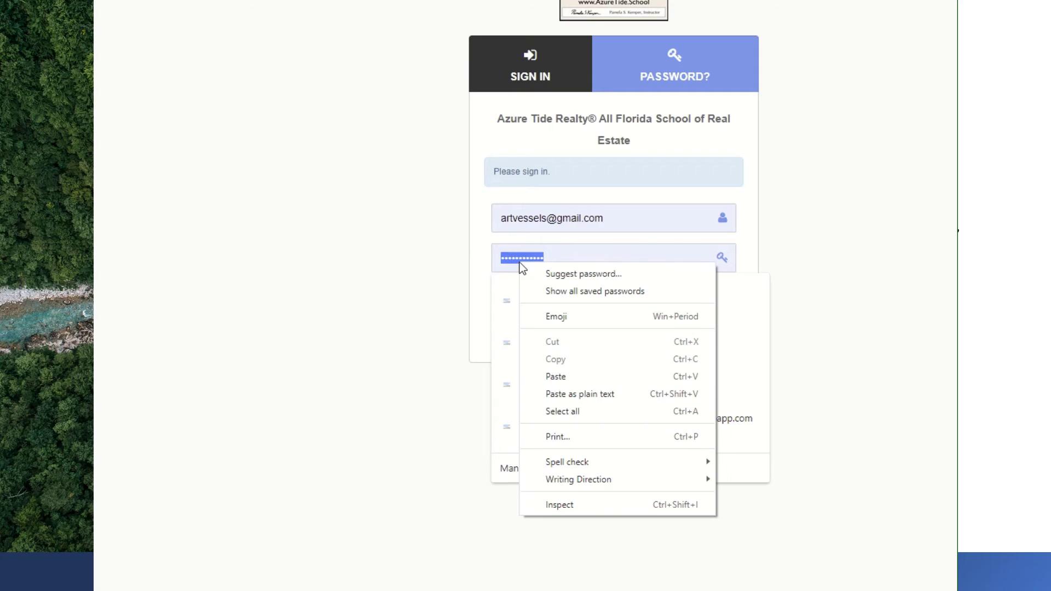
{"action": "left_click", "coordinate": [562, 377]}
{"action": "left_click", "coordinate": [617, 321]}
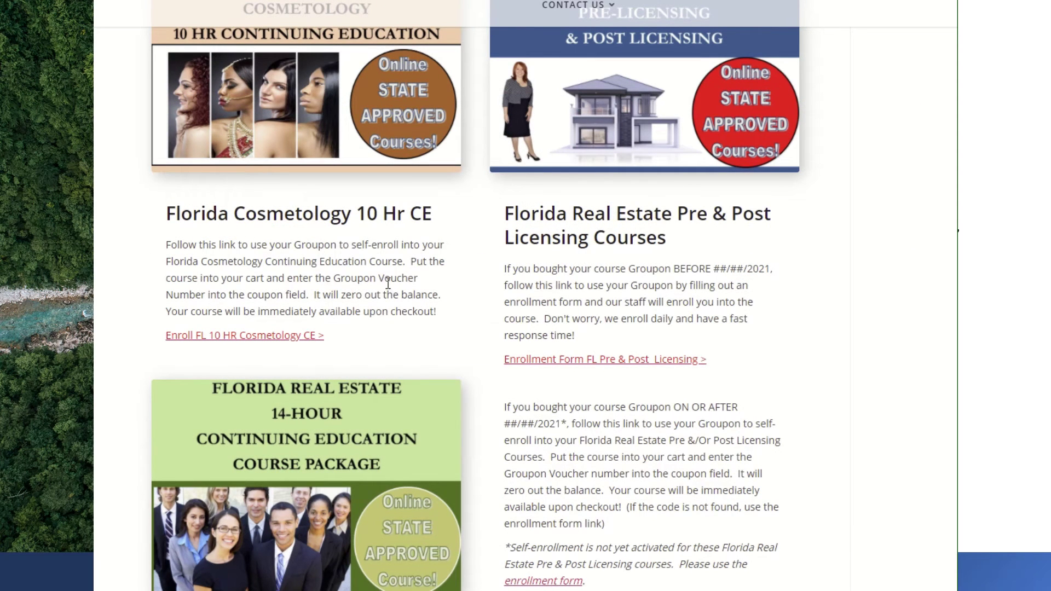
- Scroll through the Groupon page's Cosmetology, Pre & Post Licensing and Real Estate CE sections
{"action": "scroll", "coordinate": [458, 315], "scroll_direction": "up", "scroll_amount": 1}
{"action": "scroll", "coordinate": [459, 317], "scroll_direction": "down", "scroll_amount": 1}
{"action": "scroll", "coordinate": [405, 356], "scroll_direction": "down", "scroll_amount": 2}
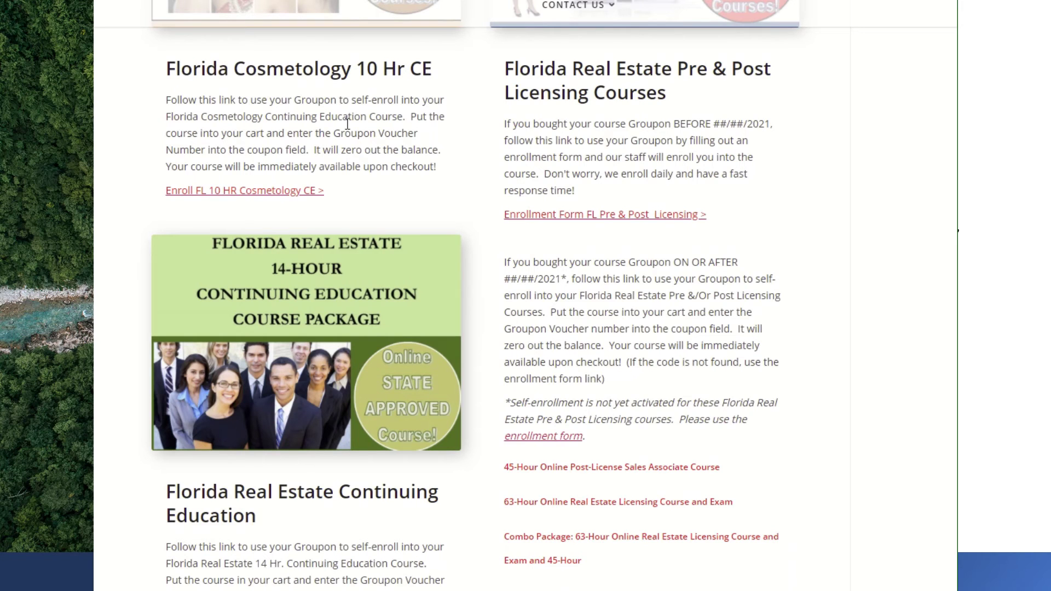
{"action": "scroll", "coordinate": [317, 278], "scroll_direction": "down", "scroll_amount": 2}
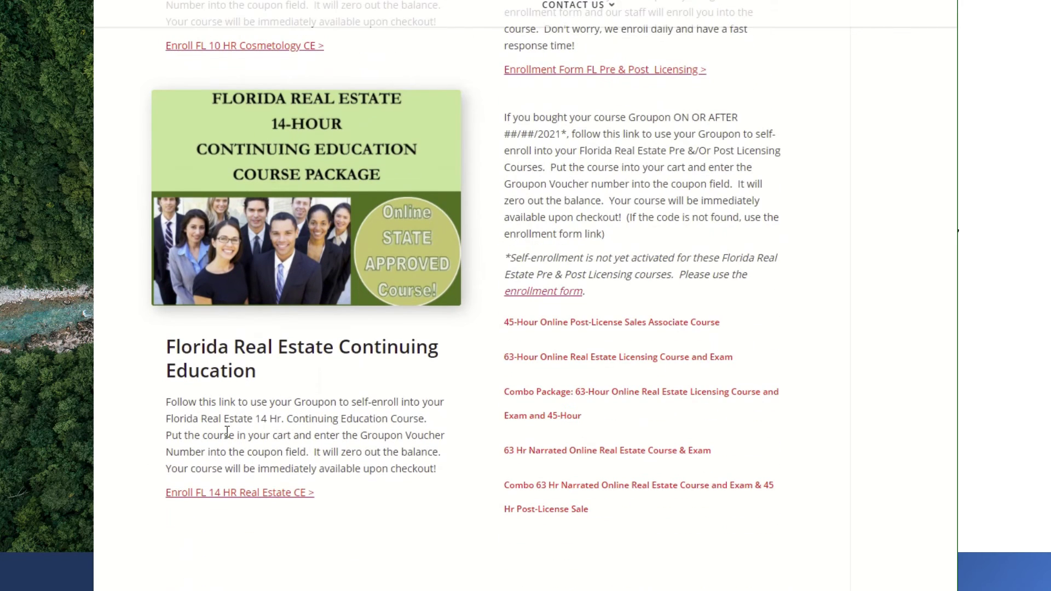
{"action": "scroll", "coordinate": [242, 450], "scroll_direction": "down", "scroll_amount": 1}
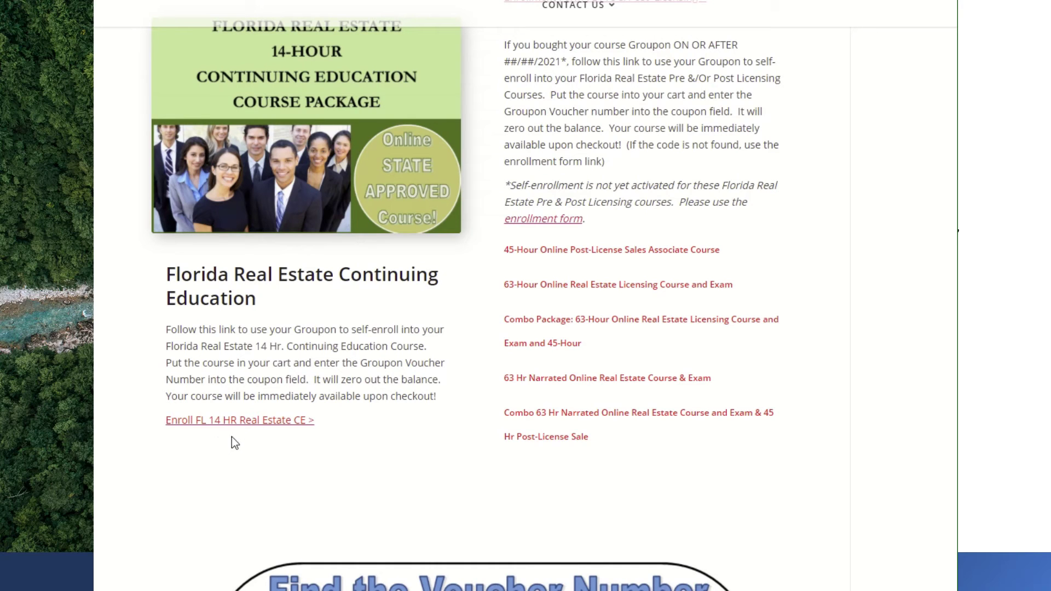
{"action": "scroll", "coordinate": [284, 453], "scroll_direction": "up", "scroll_amount": 4}
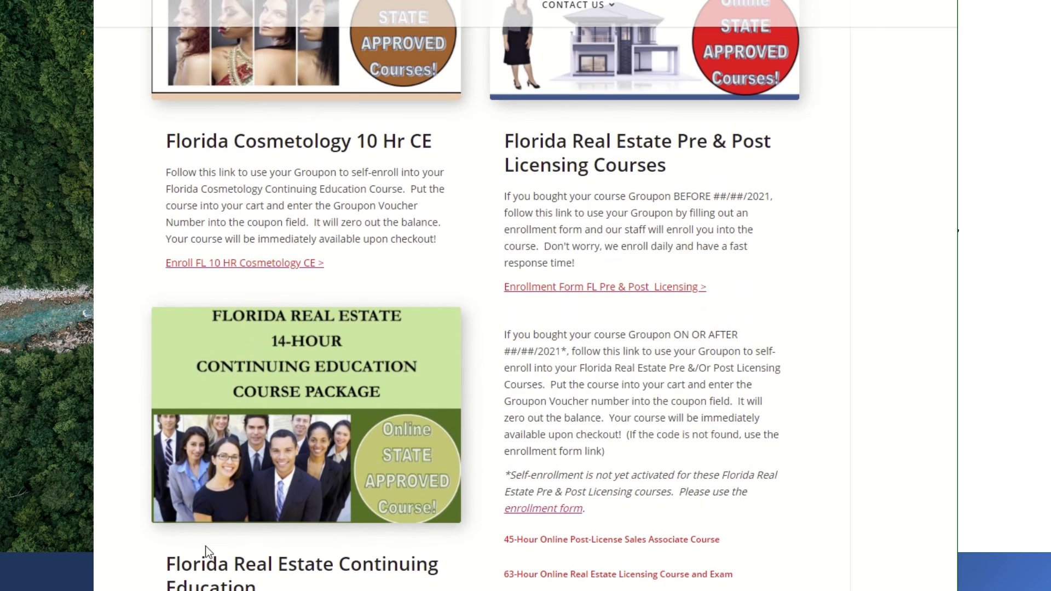
{"action": "scroll", "coordinate": [597, 415], "scroll_direction": "up", "scroll_amount": 1}
{"action": "scroll", "coordinate": [597, 414], "scroll_direction": "down", "scroll_amount": 1}
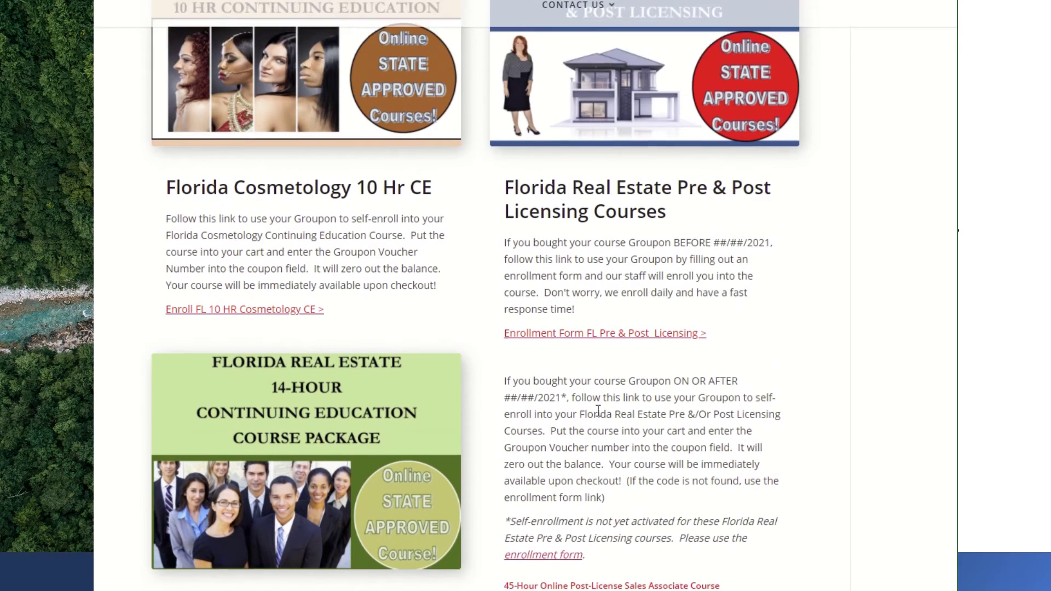
{"action": "scroll", "coordinate": [603, 435], "scroll_direction": "down", "scroll_amount": 1}
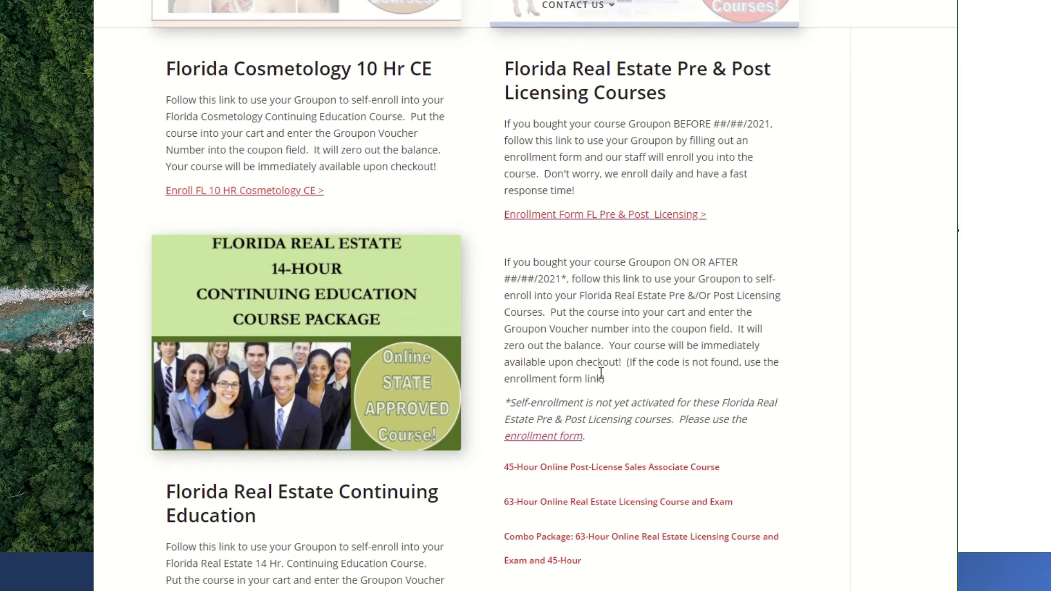
{"action": "scroll", "coordinate": [600, 396], "scroll_direction": "down", "scroll_amount": 1}
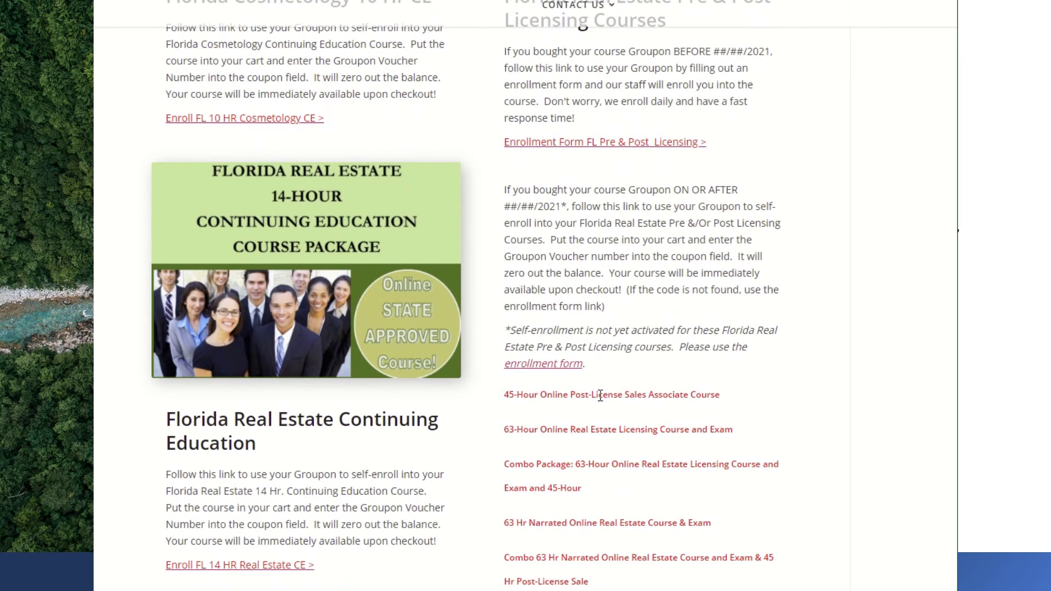
{"action": "scroll", "coordinate": [600, 396], "scroll_direction": "up", "scroll_amount": 1}
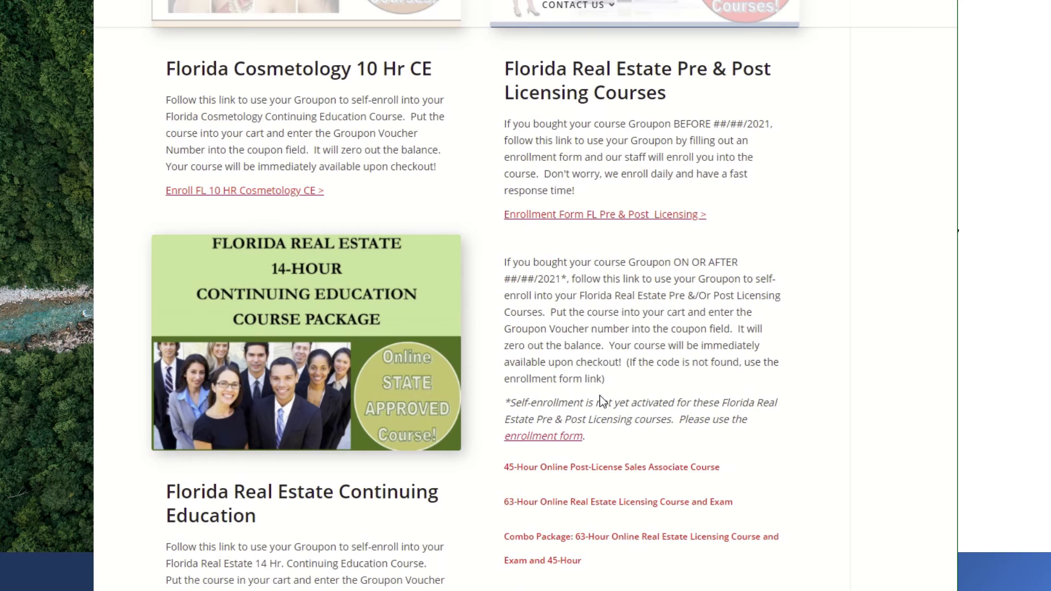
{"action": "scroll", "coordinate": [601, 400], "scroll_direction": "down", "scroll_amount": 2}
{"action": "scroll", "coordinate": [574, 263], "scroll_direction": "up", "scroll_amount": 2}
{"action": "scroll", "coordinate": [642, 270], "scroll_direction": "up", "scroll_amount": 1}
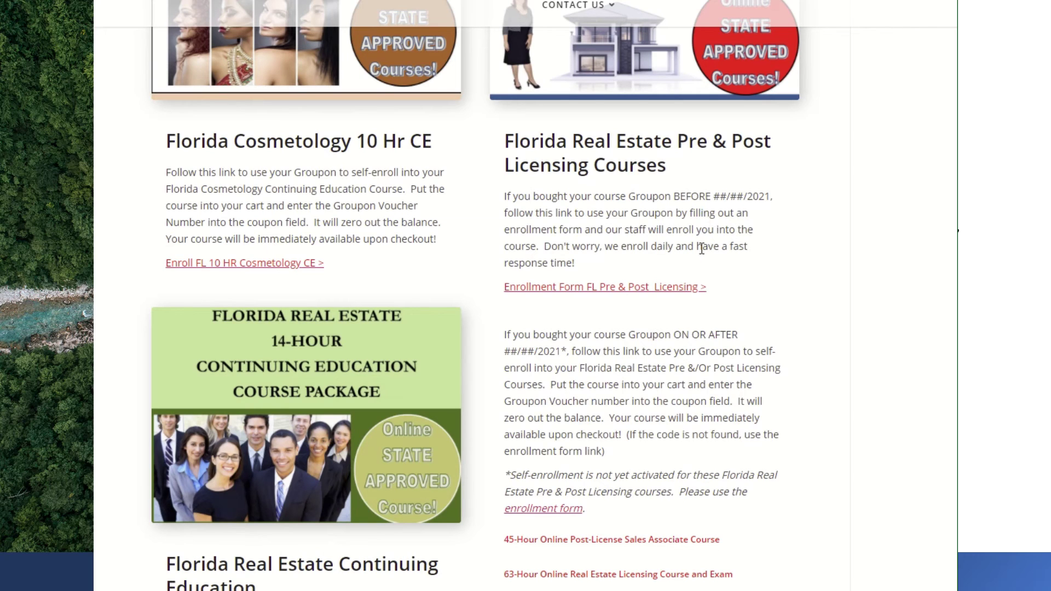
{"action": "scroll", "coordinate": [672, 228], "scroll_direction": "down", "scroll_amount": 1}
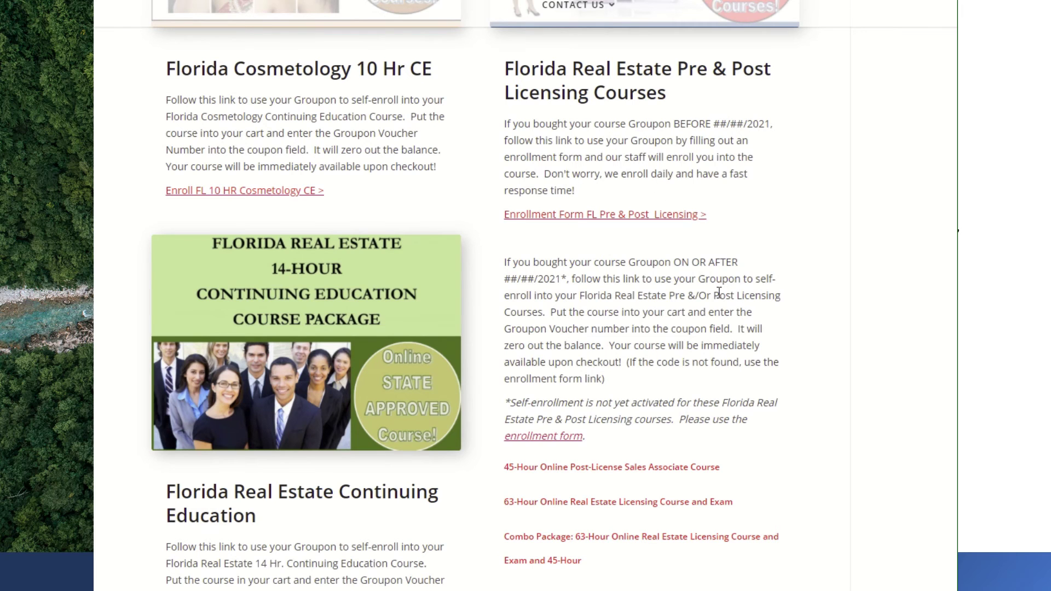
{"action": "scroll", "coordinate": [720, 292], "scroll_direction": "up", "scroll_amount": 1}
{"action": "scroll", "coordinate": [665, 332], "scroll_direction": "down", "scroll_amount": 1}
- Open the Groupon enrollment form and place the cursor in the empty Voucher Number field
{"action": "left_click", "coordinate": [579, 220]}
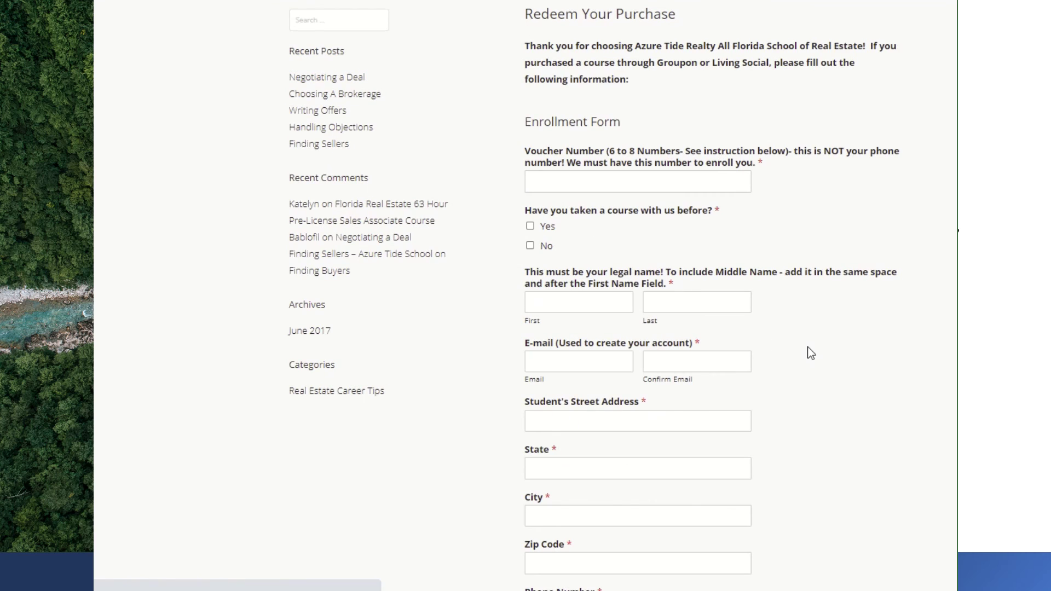
{"action": "left_click", "coordinate": [601, 178]}
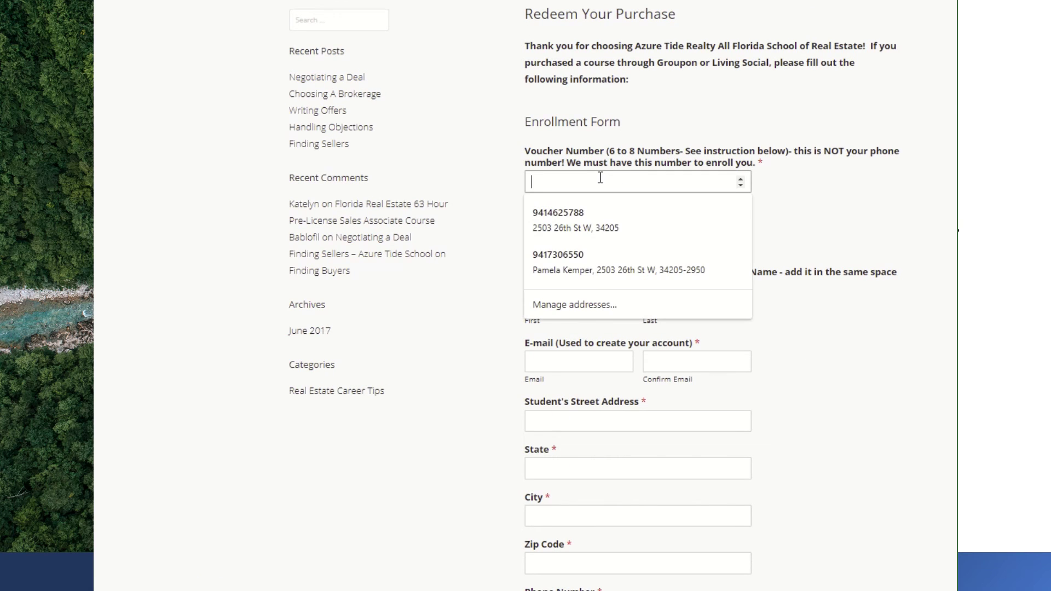
{"action": "left_click", "coordinate": [847, 221]}
- Review the form's required fields down to the Submit button and back, leaving them empty
{"action": "scroll", "coordinate": [814, 243], "scroll_direction": "down", "scroll_amount": 5}
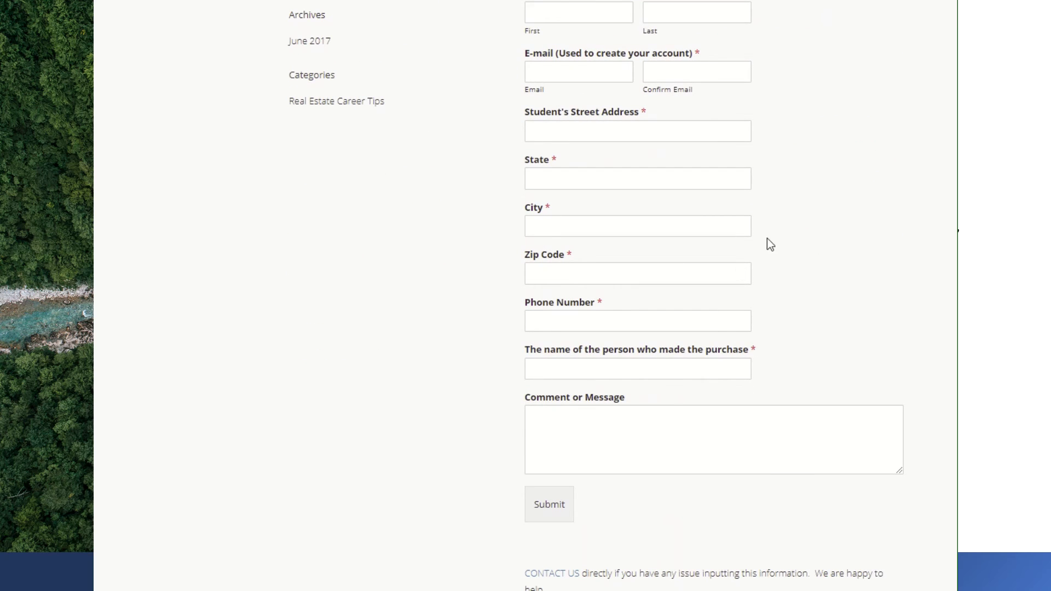
{"action": "scroll", "coordinate": [821, 275], "scroll_direction": "up", "scroll_amount": 4}
{"action": "scroll", "coordinate": [821, 275], "scroll_direction": "down", "scroll_amount": 5}
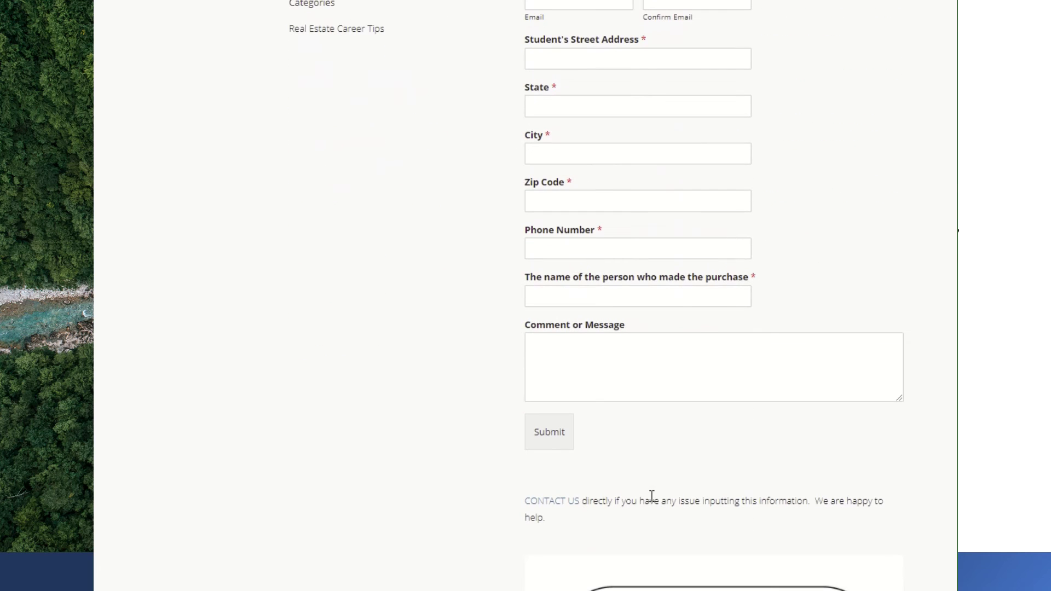
{"action": "scroll", "coordinate": [710, 467], "scroll_direction": "up", "scroll_amount": 6}
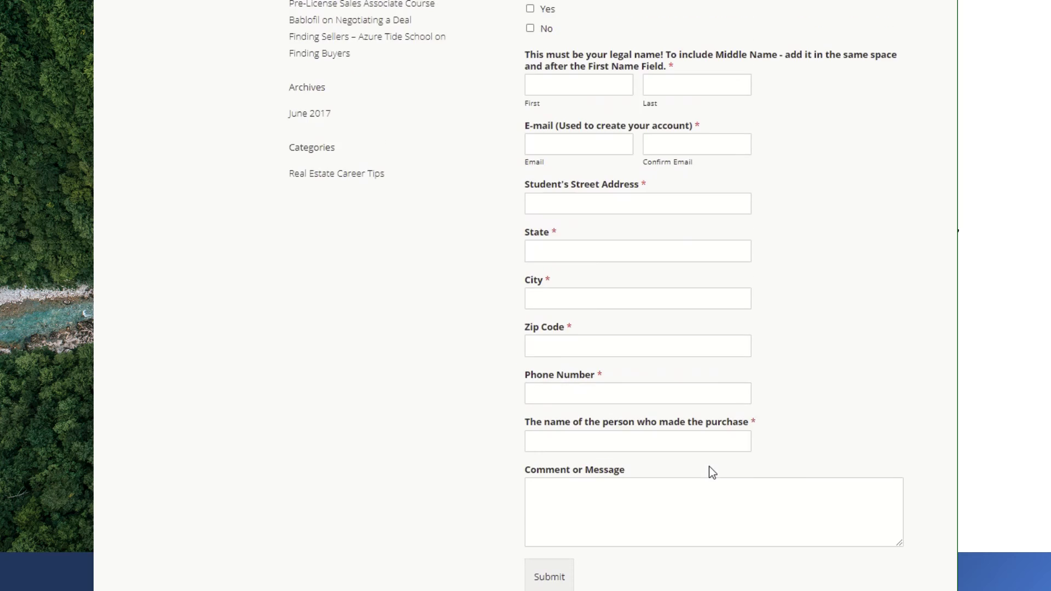
{"action": "scroll", "coordinate": [708, 454], "scroll_direction": "down", "scroll_amount": 9}
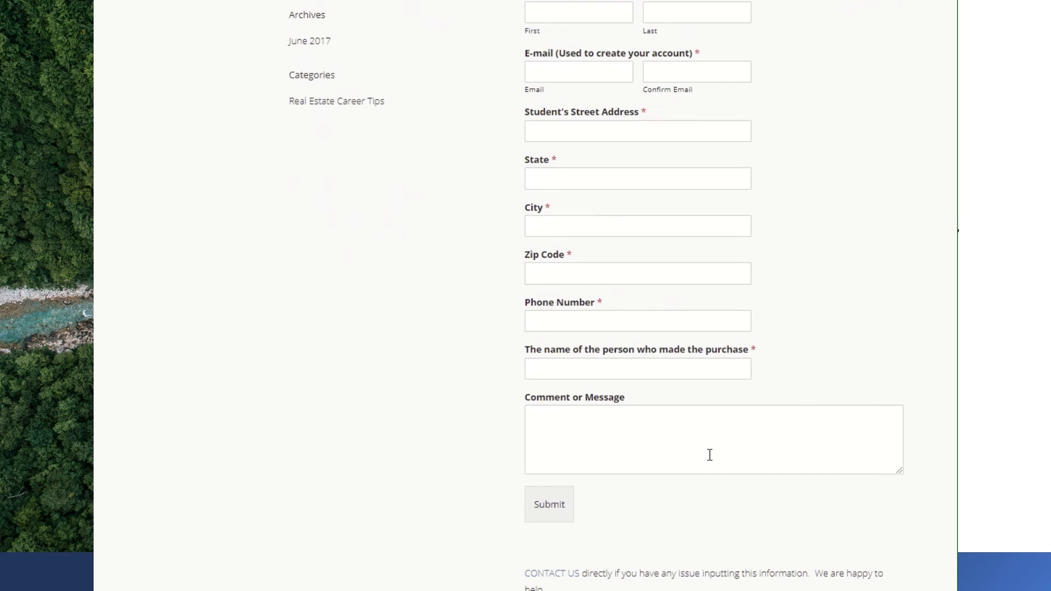
{"action": "scroll", "coordinate": [596, 372], "scroll_direction": "down", "scroll_amount": 1}
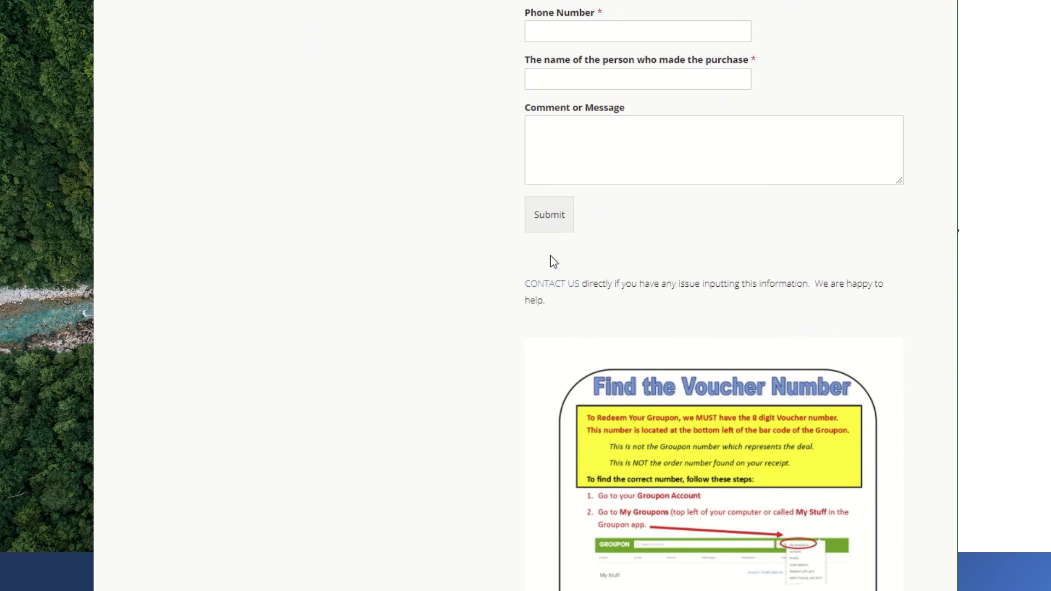
{"action": "scroll", "coordinate": [723, 372], "scroll_direction": "up", "scroll_amount": 10}
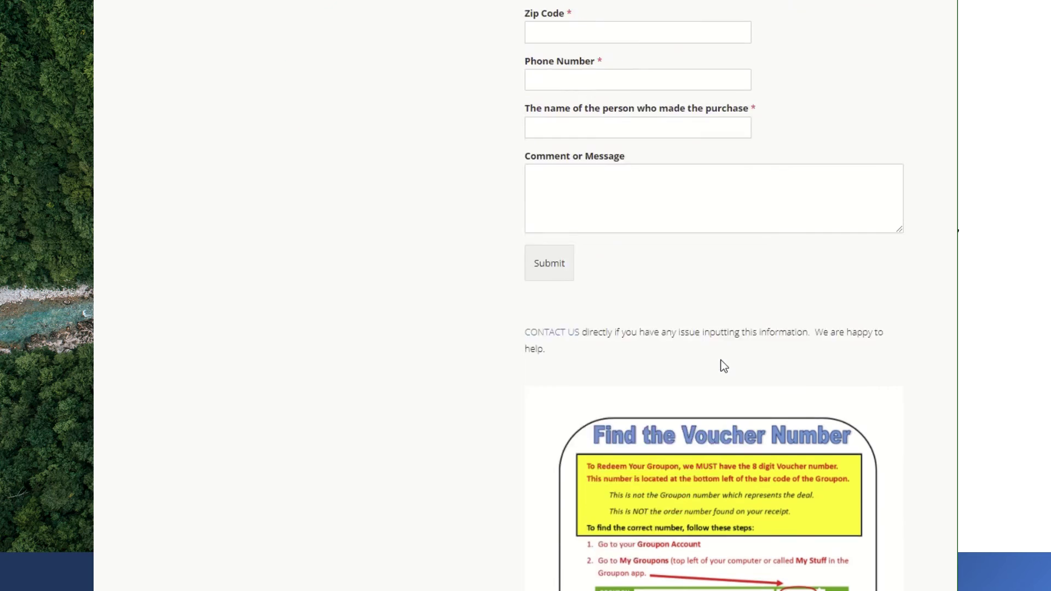
{"action": "scroll", "coordinate": [732, 426], "scroll_direction": "down", "scroll_amount": 1}
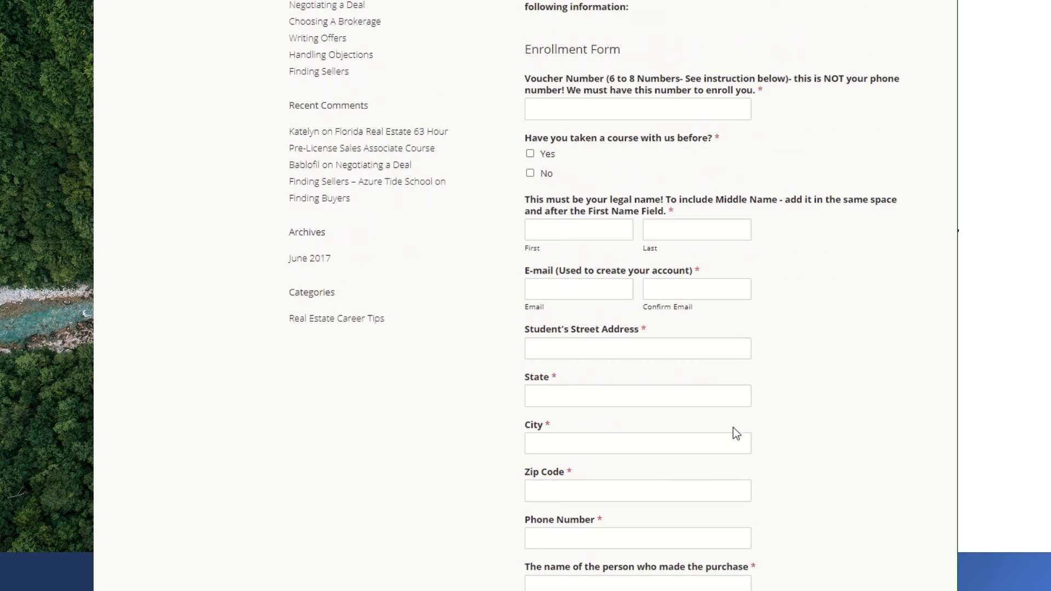
{"action": "scroll", "coordinate": [733, 432], "scroll_direction": "up", "scroll_amount": 1}
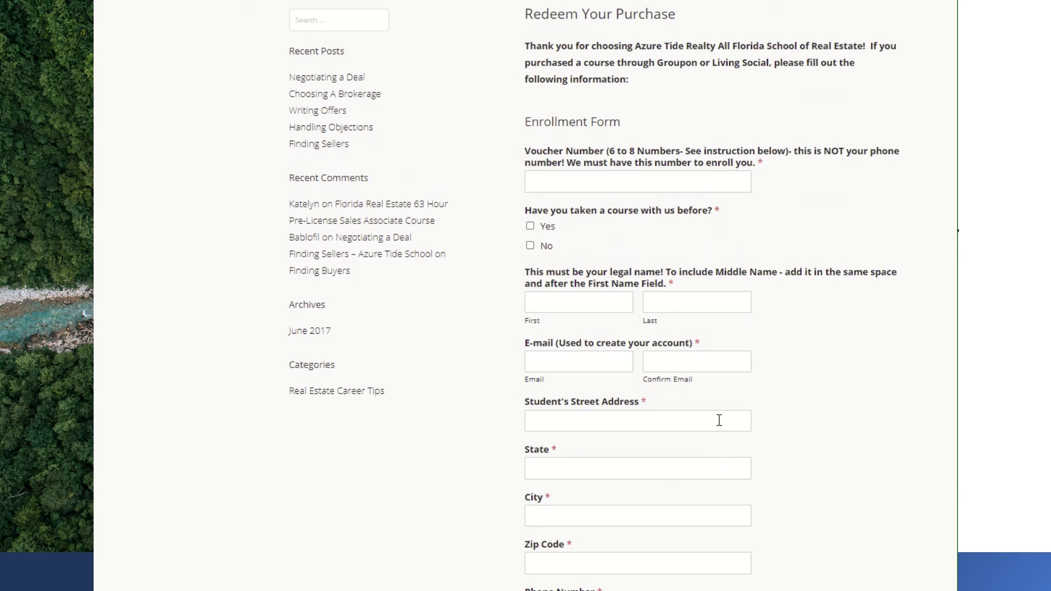
{"action": "scroll", "coordinate": [718, 419], "scroll_direction": "down", "scroll_amount": 2}
{"action": "scroll", "coordinate": [718, 419], "scroll_direction": "up", "scroll_amount": 2}
{"action": "scroll", "coordinate": [616, 258], "scroll_direction": "down", "scroll_amount": 6}
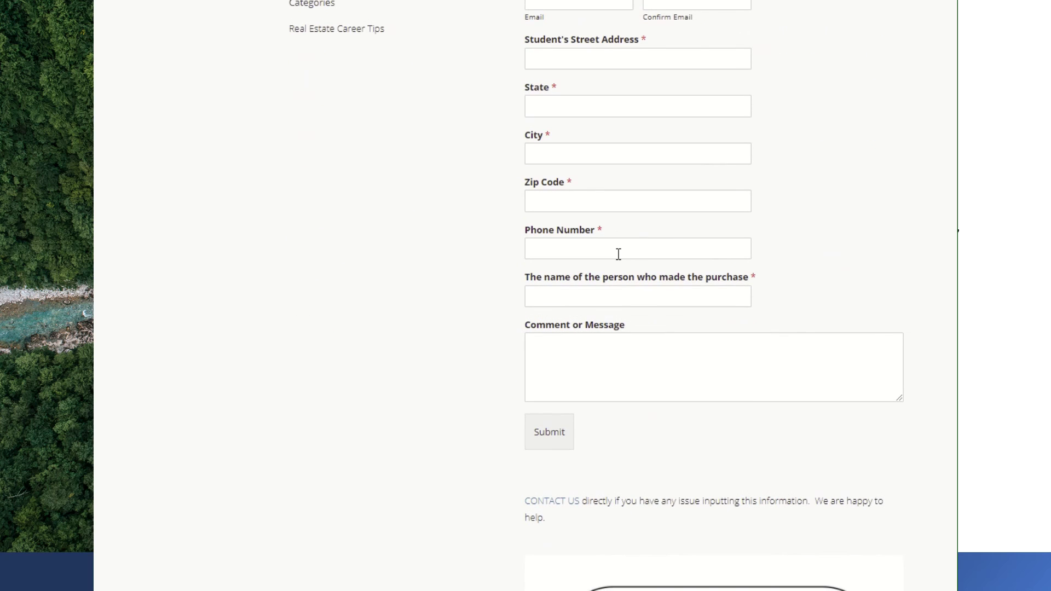
{"action": "scroll", "coordinate": [617, 258], "scroll_direction": "up", "scroll_amount": 7}
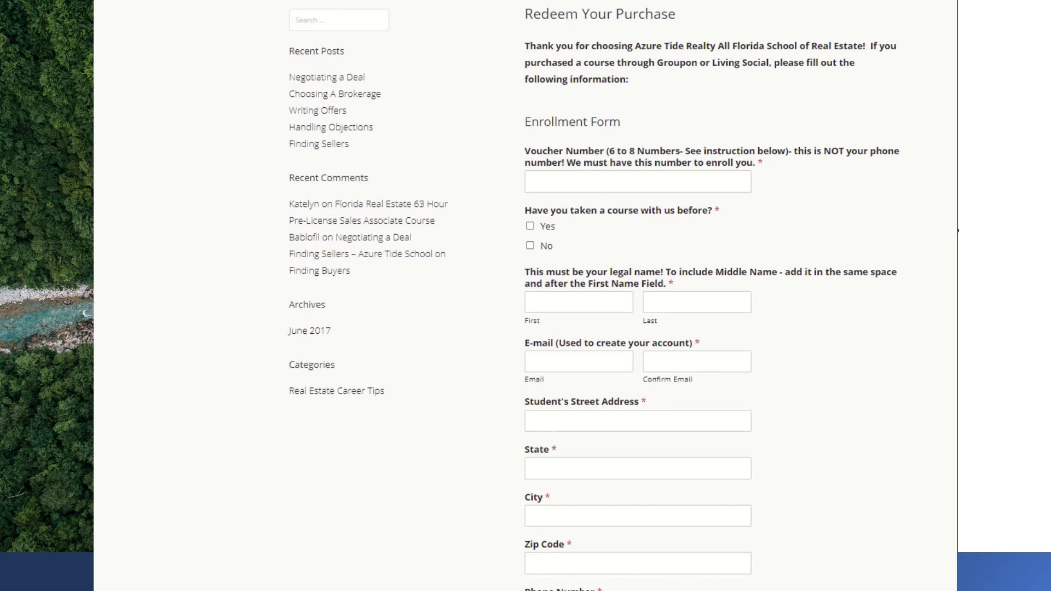
- Go back to the Groupon page and review Florida Real Estate Continuing Education and Pre & Post Licensing links
{"action": "key", "text": "alt+Left"}
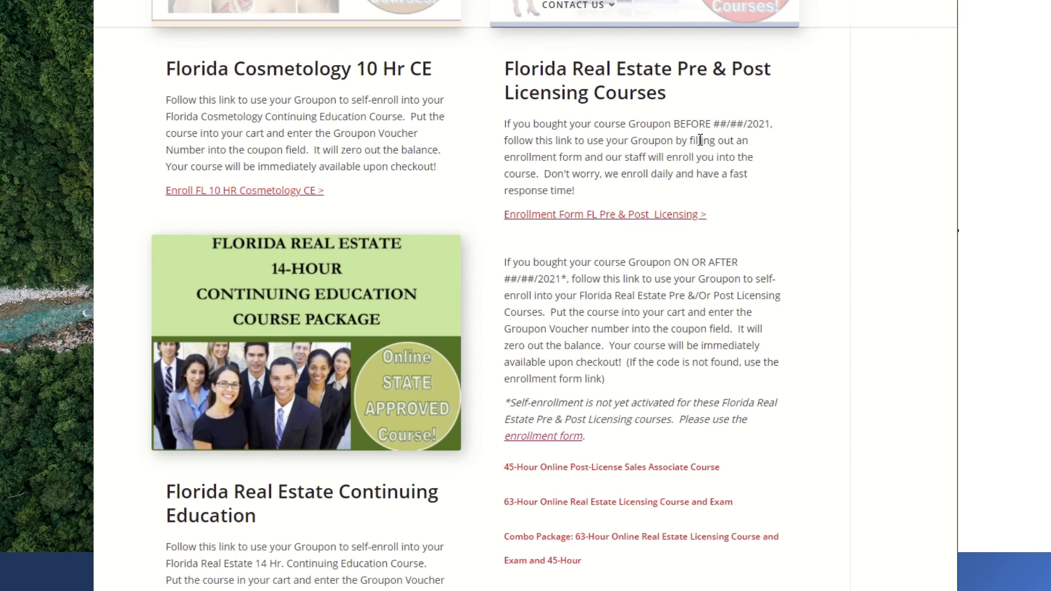
{"action": "scroll", "coordinate": [670, 395], "scroll_direction": "down", "scroll_amount": 1}
{"action": "scroll", "coordinate": [670, 395], "scroll_direction": "down", "scroll_amount": 1}
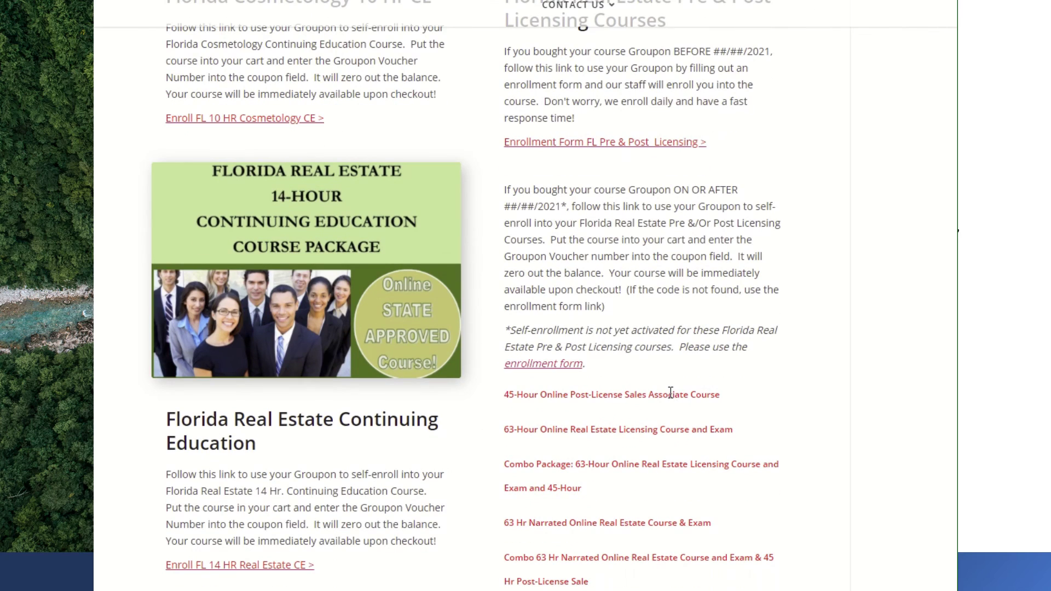
{"action": "scroll", "coordinate": [646, 408], "scroll_direction": "down", "scroll_amount": 1}
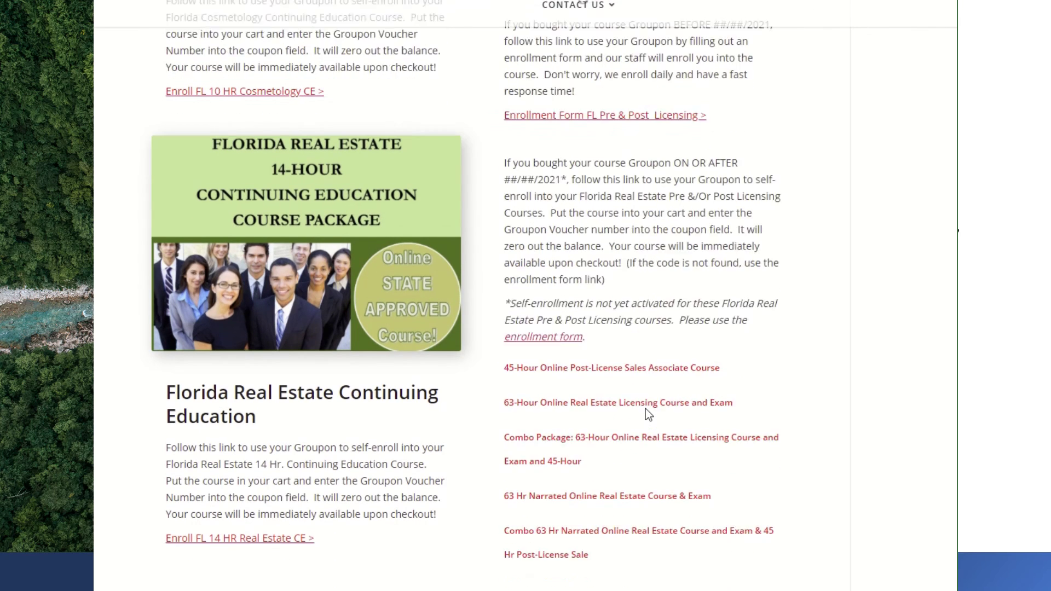
{"action": "scroll", "coordinate": [651, 261], "scroll_direction": "down", "scroll_amount": 1}
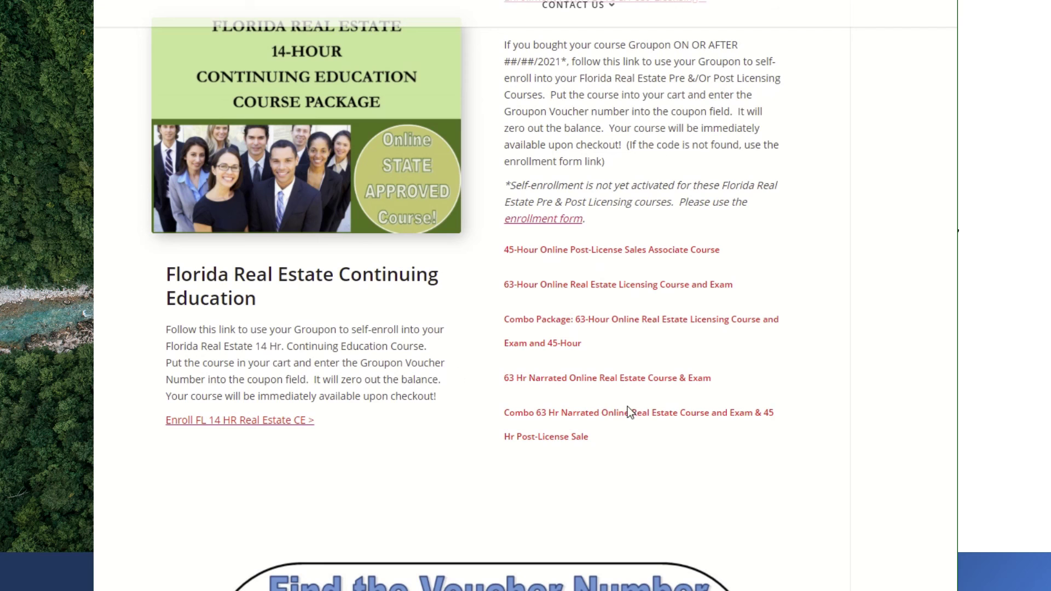
{"action": "scroll", "coordinate": [624, 417], "scroll_direction": "down", "scroll_amount": 2}
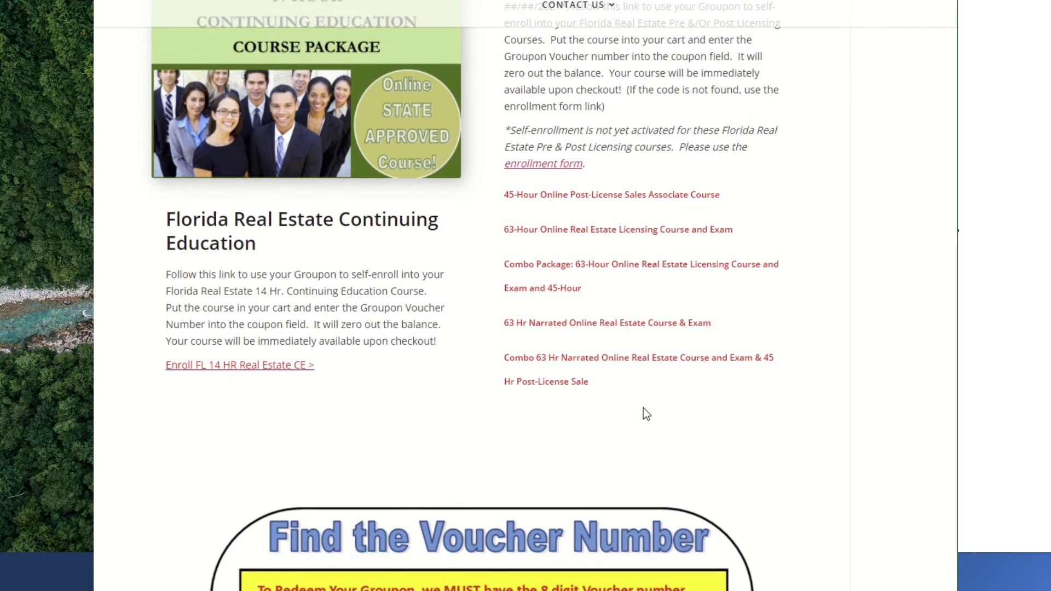
{"action": "scroll", "coordinate": [643, 413], "scroll_direction": "up", "scroll_amount": 2}
{"action": "scroll", "coordinate": [642, 429], "scroll_direction": "up", "scroll_amount": 4}
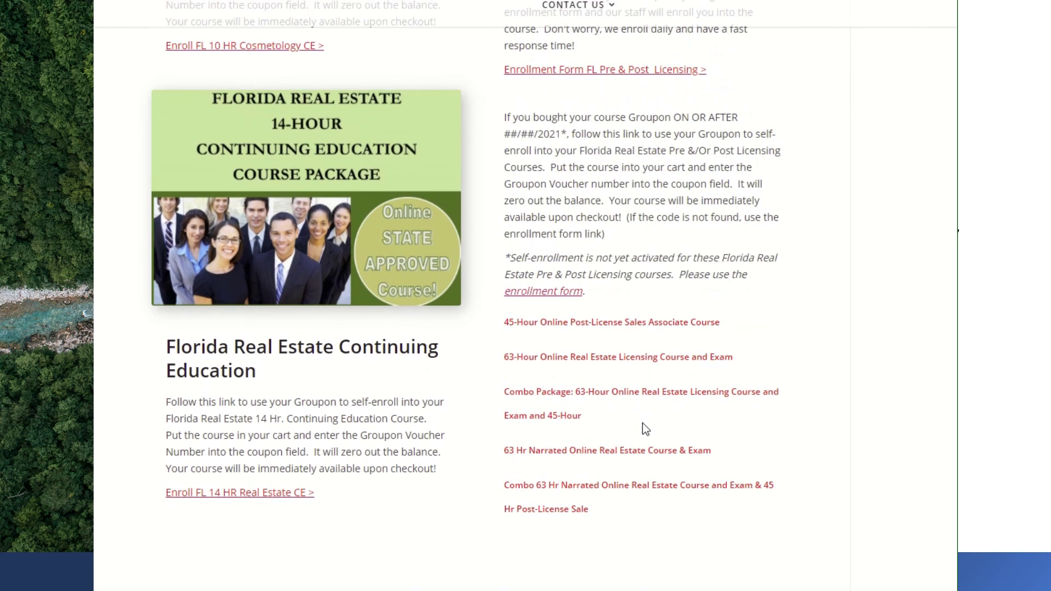